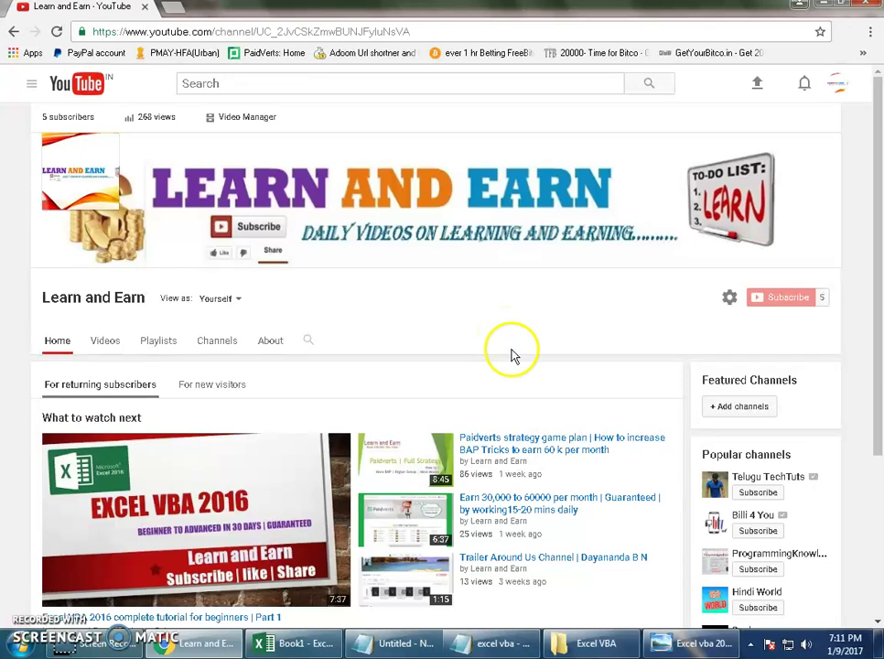
Switch from the YouTube channel page to the Excel VBA 2016 thumbnail in Windows Photo Viewer
key("alt+Tab")
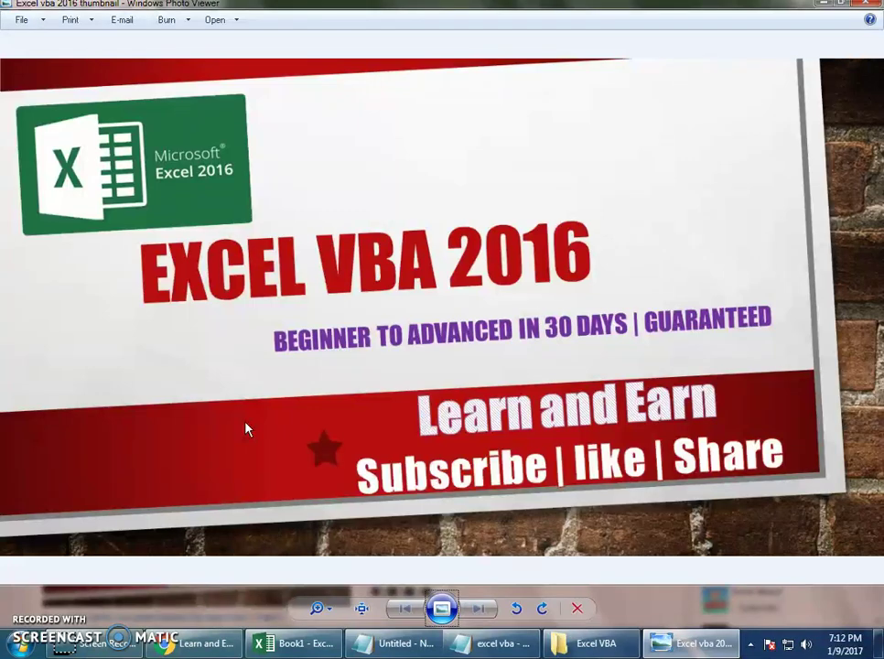
Insert a blank line after the 'Introduction to Visual Basic For Application in Excel' line, then close the excel vba notes
mouse_move(500, 648)
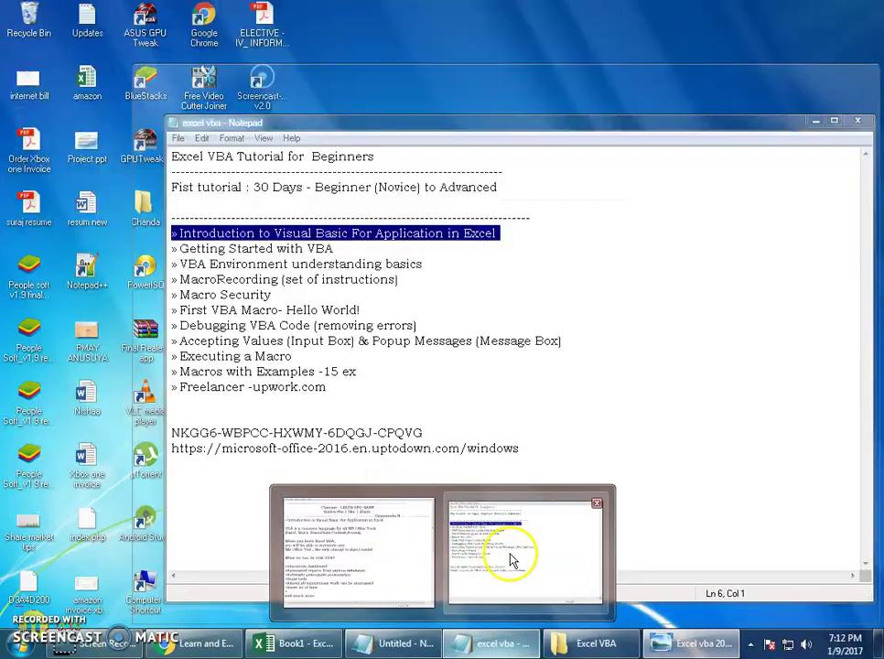
left_click(509, 558)
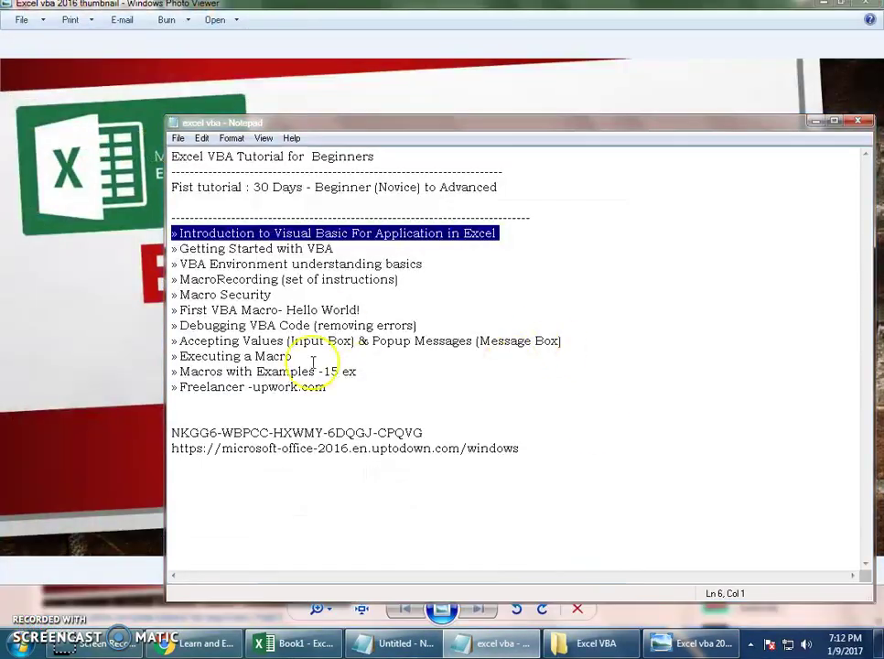
left_click(543, 219)
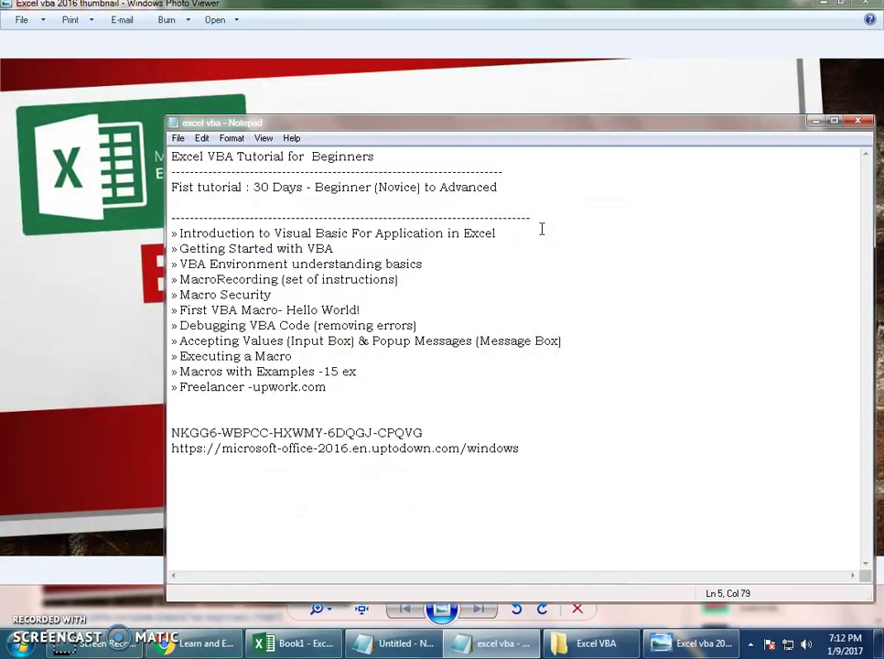
left_click(539, 233)
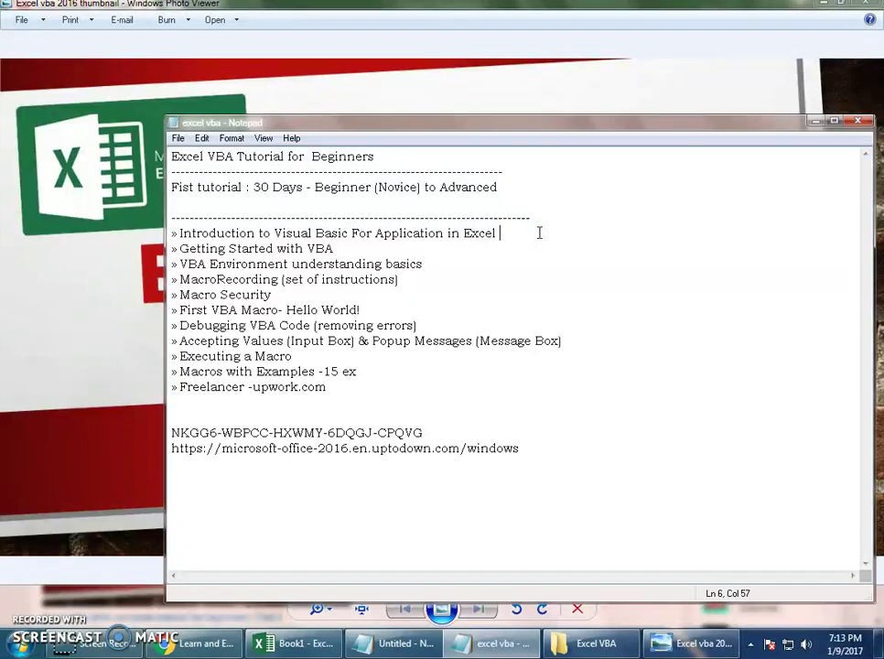
key("Return")
key("Up")
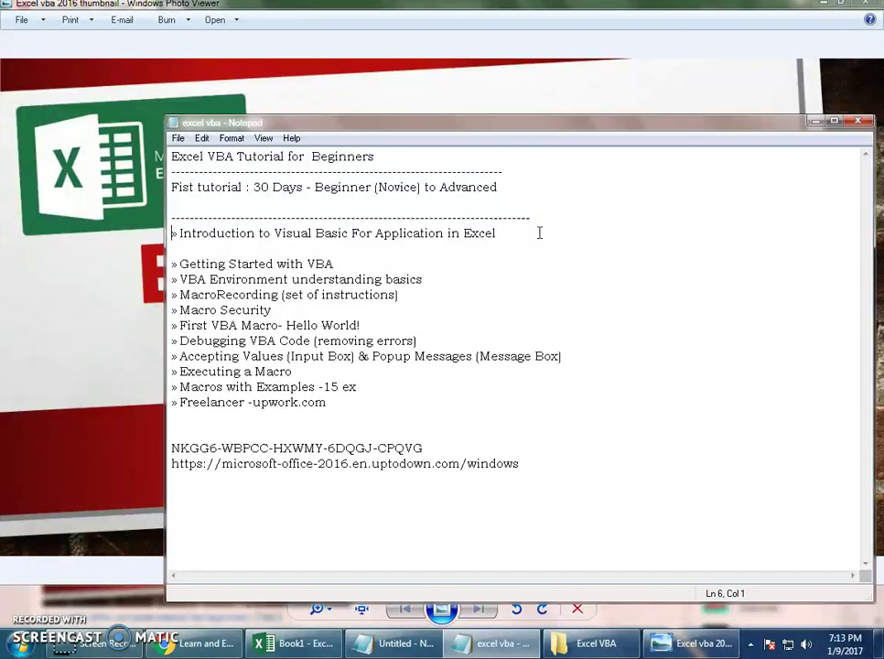
key("shift+End")
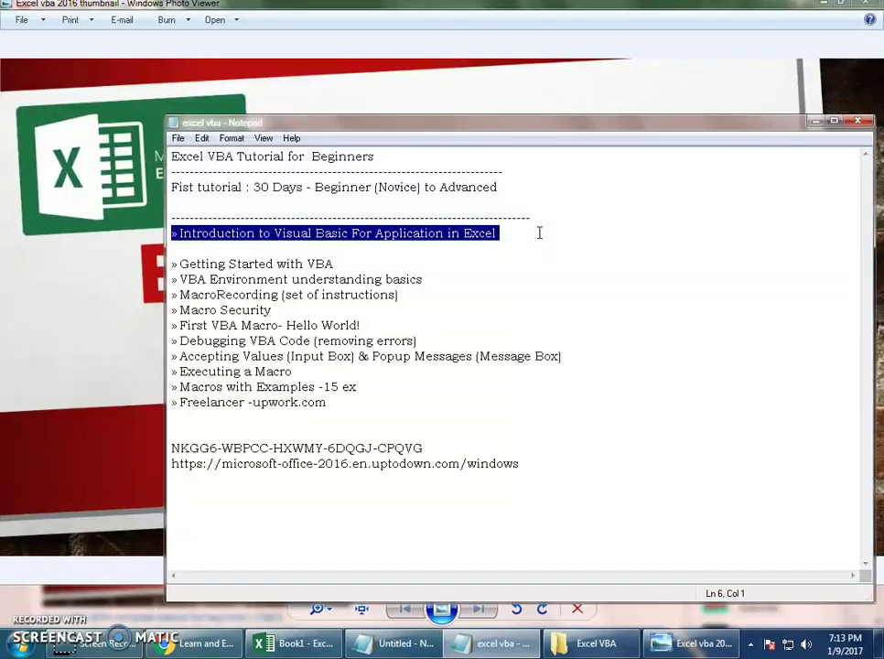
left_click(861, 128)
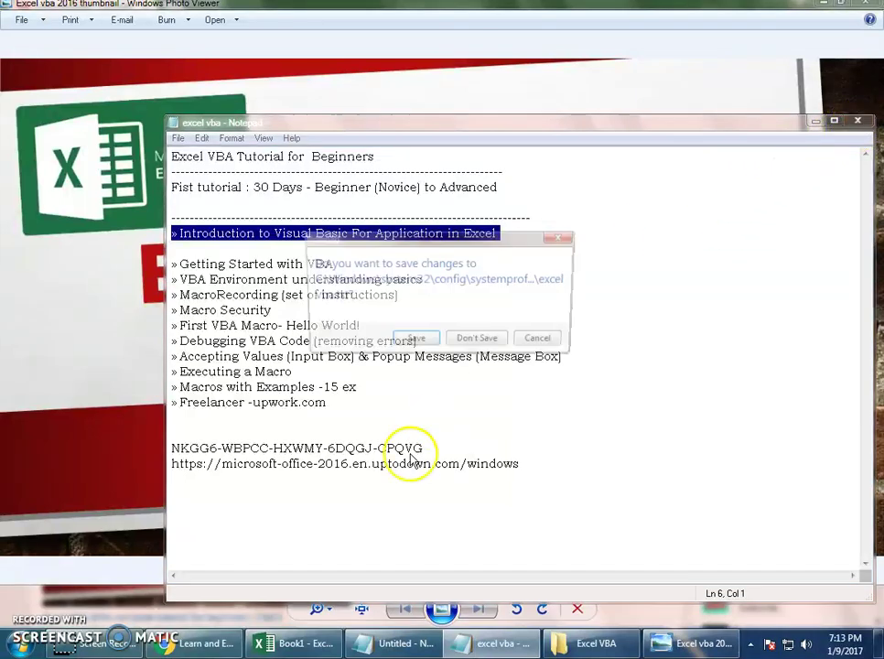
Save the excel vba notes, then prefix the Introduction heading with '1 )' in the untitled notes
left_click(416, 341)
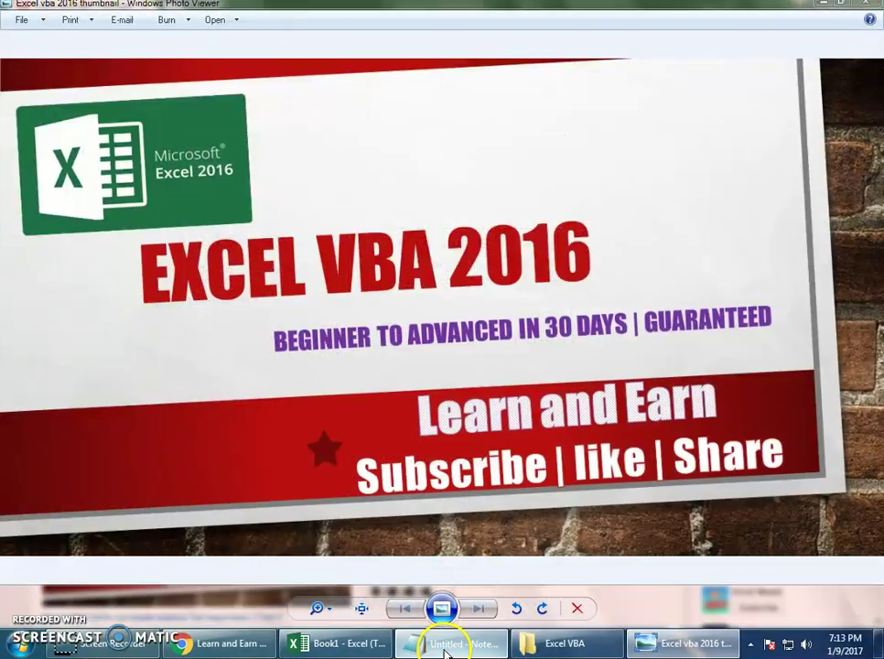
left_click(445, 645)
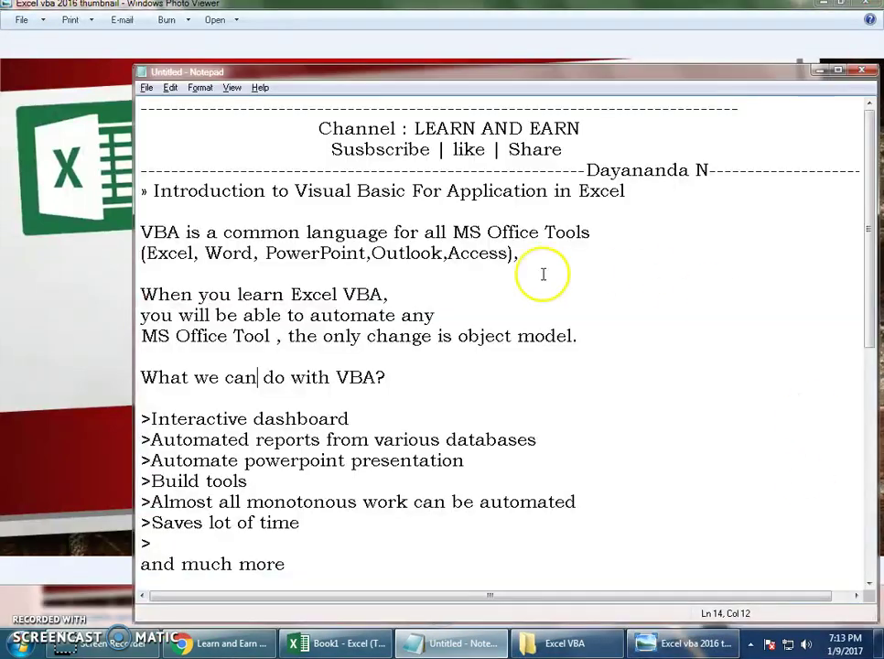
left_click(148, 191)
type("1 )")
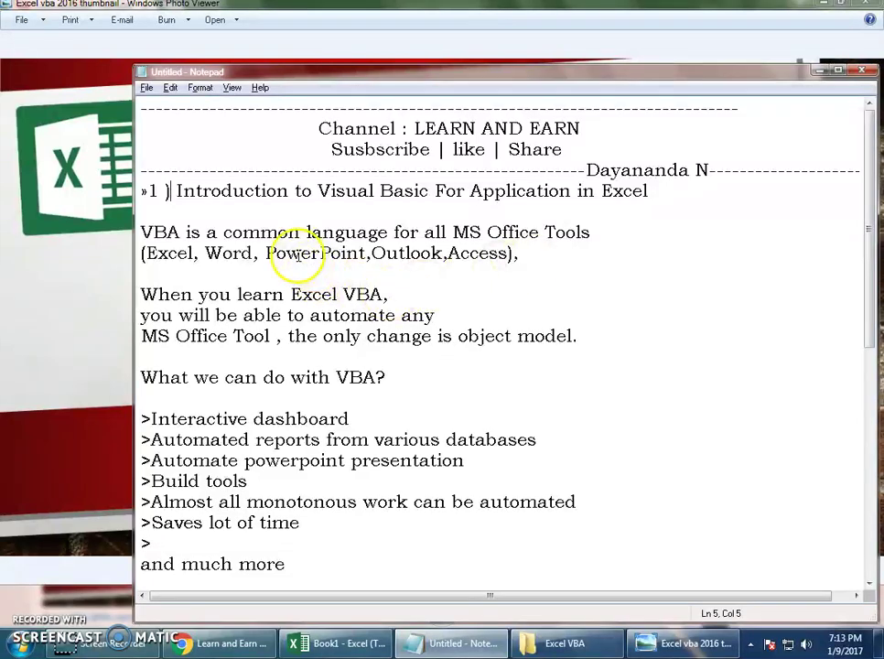
Select part of the Office tools line, then the phrase 'Excel VBA,'
left_click(407, 255)
left_click_drag(406, 255, 529, 253)
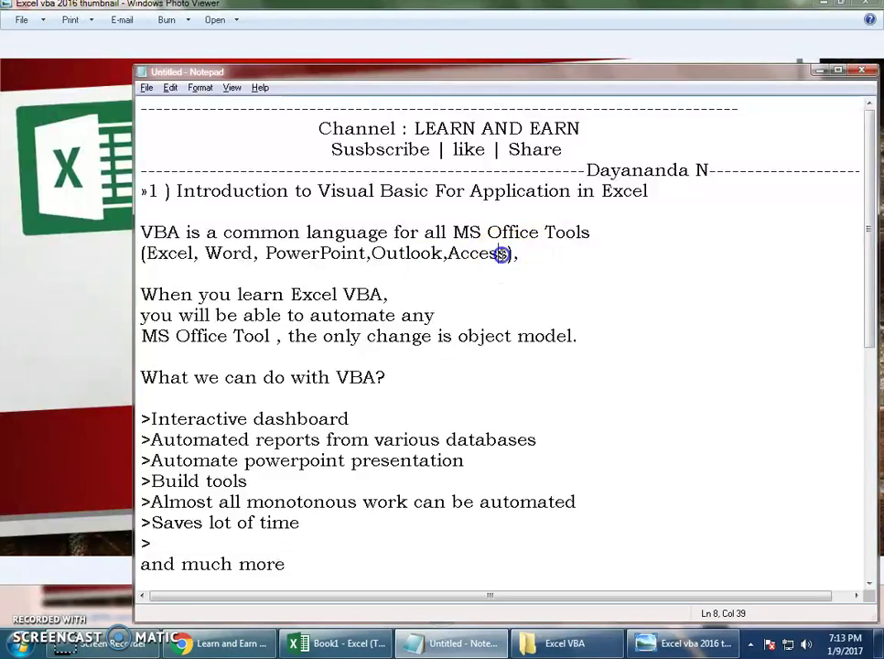
left_click(558, 249)
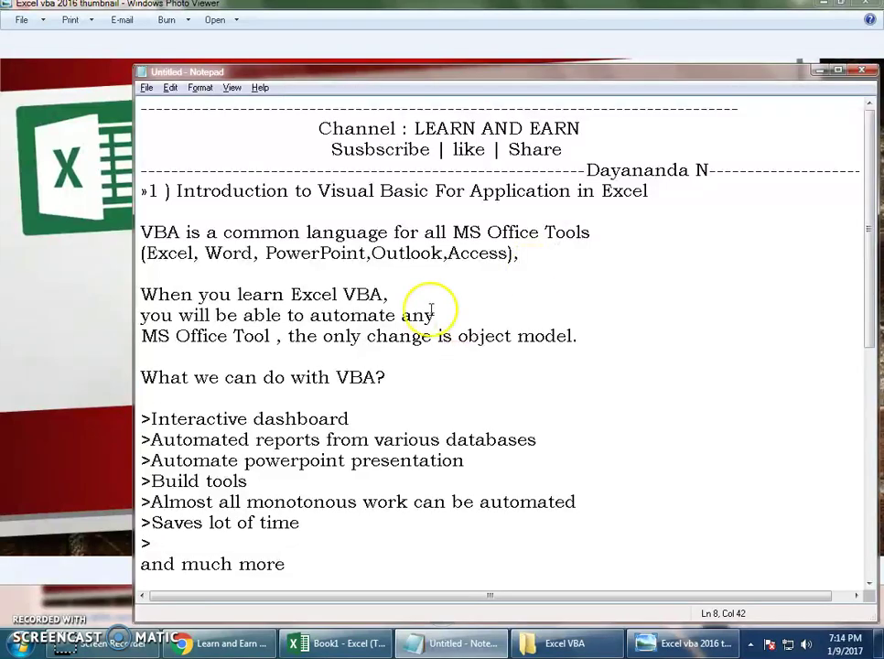
left_click_drag(291, 293, 394, 293)
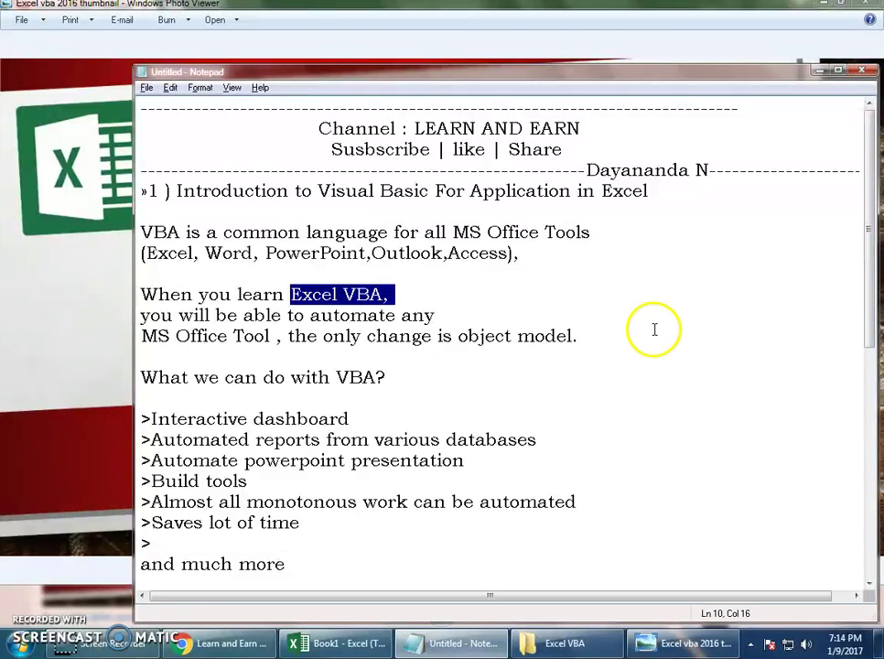
Highlight the Interactive dashboard, Automated reports, Automate powerpoint presentation and Build tools lines in turn
left_click(478, 367)
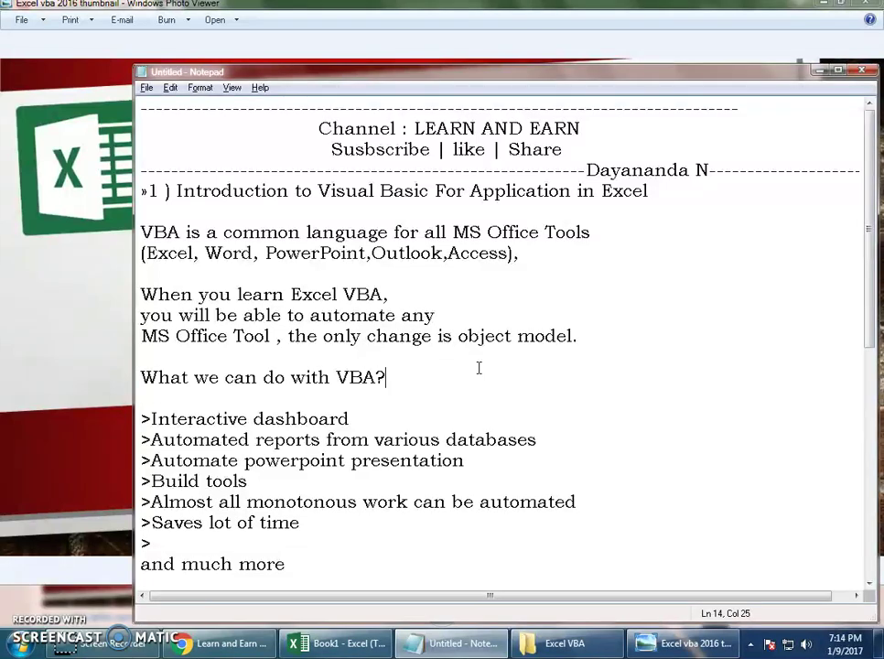
left_click(413, 416)
key("shift+Home")
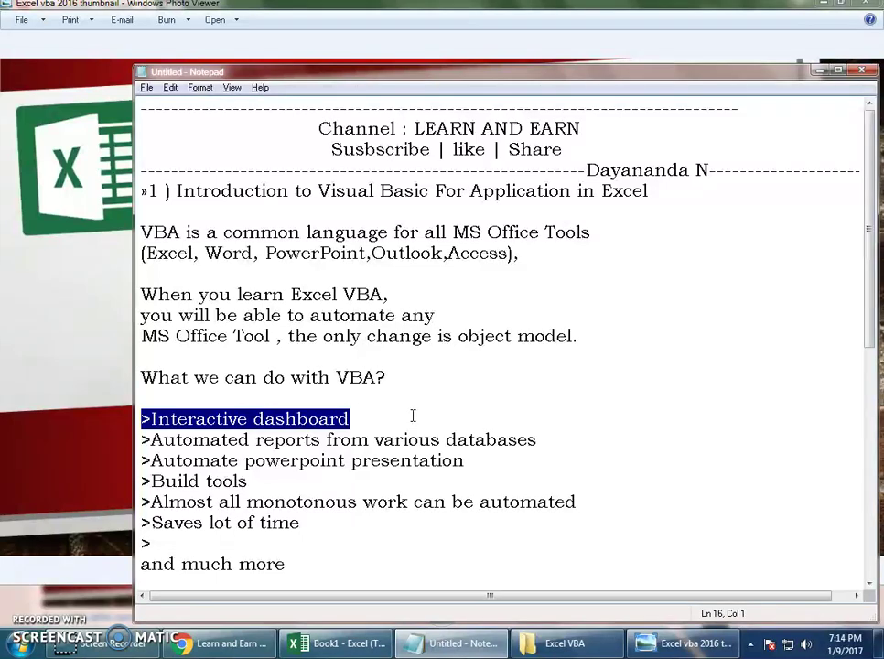
key("Down")
key("shift+End")
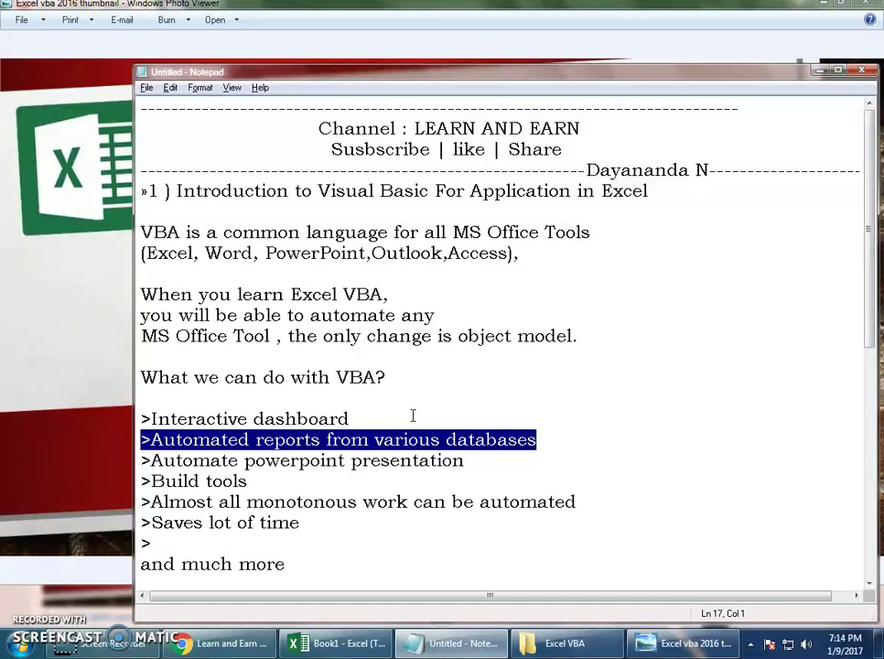
key("Down")
key("End")
key("shift+Home")
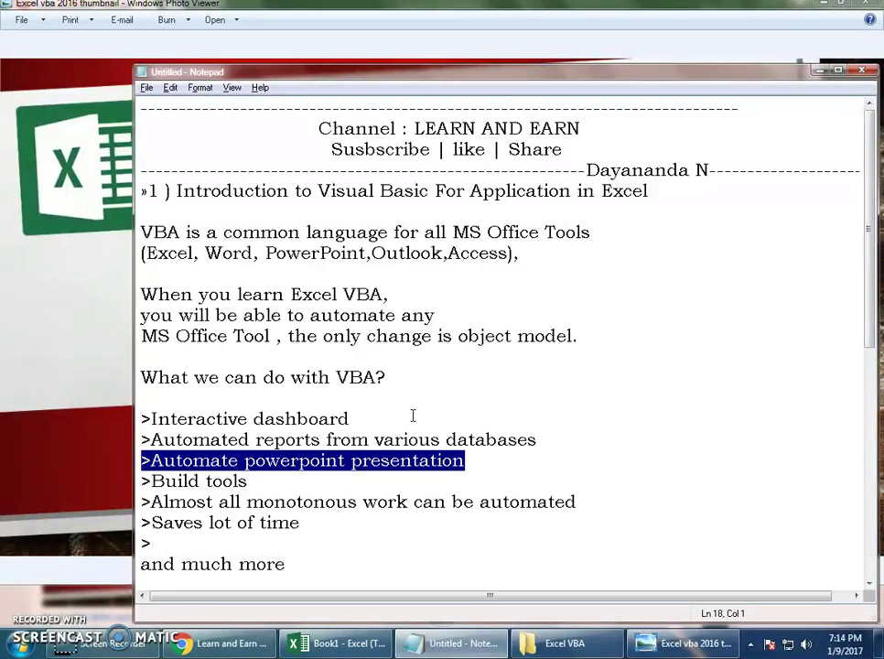
key("Down")
key("shift+End")
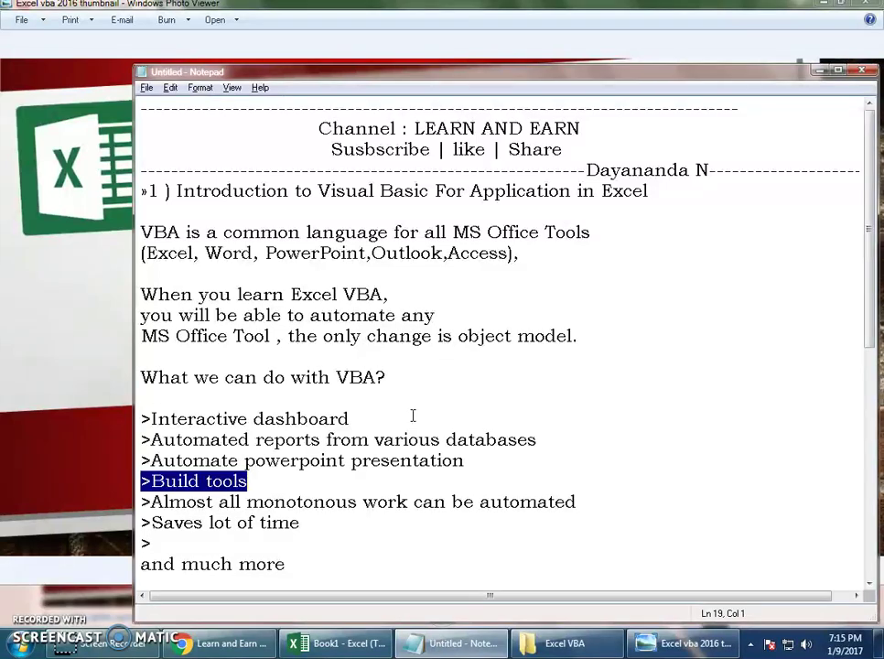
Select 'monotonous', then delete the lone '>' bullet so the list ends at 'Saves lot of time'
key("Down")
key("ctrl+Right")
key("ctrl+Right")
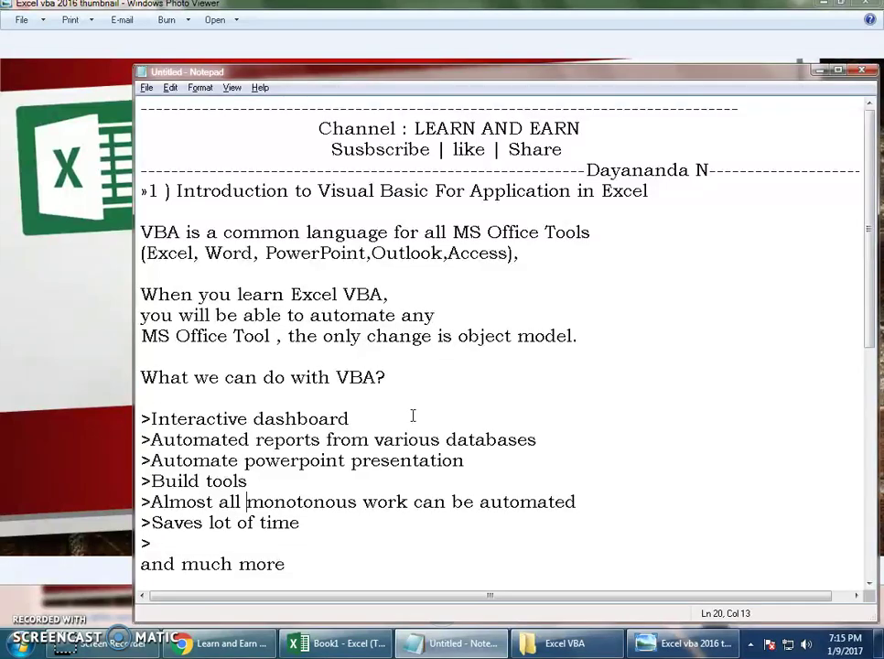
key("ctrl+shift+Right")
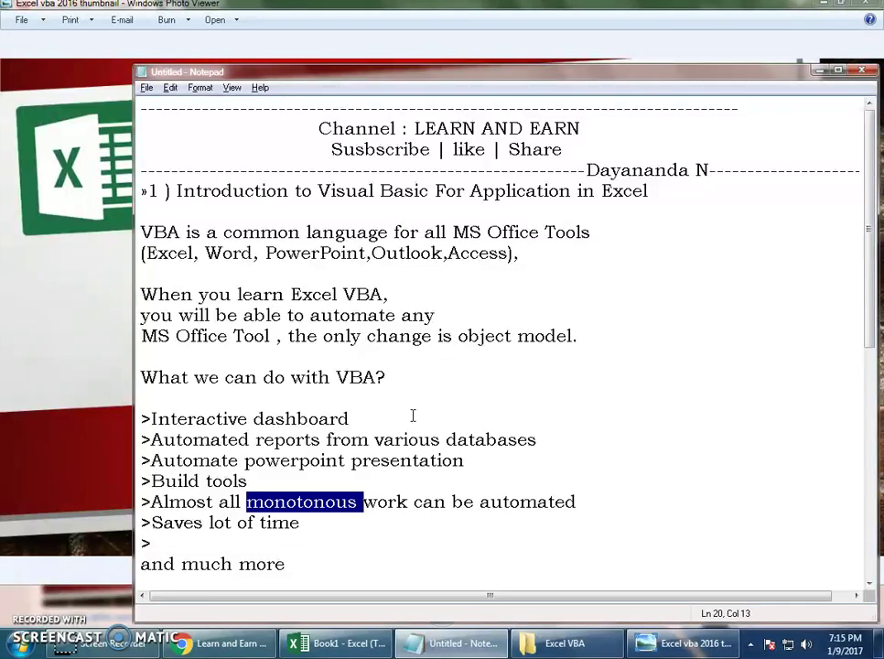
key("Down")
key("Down")
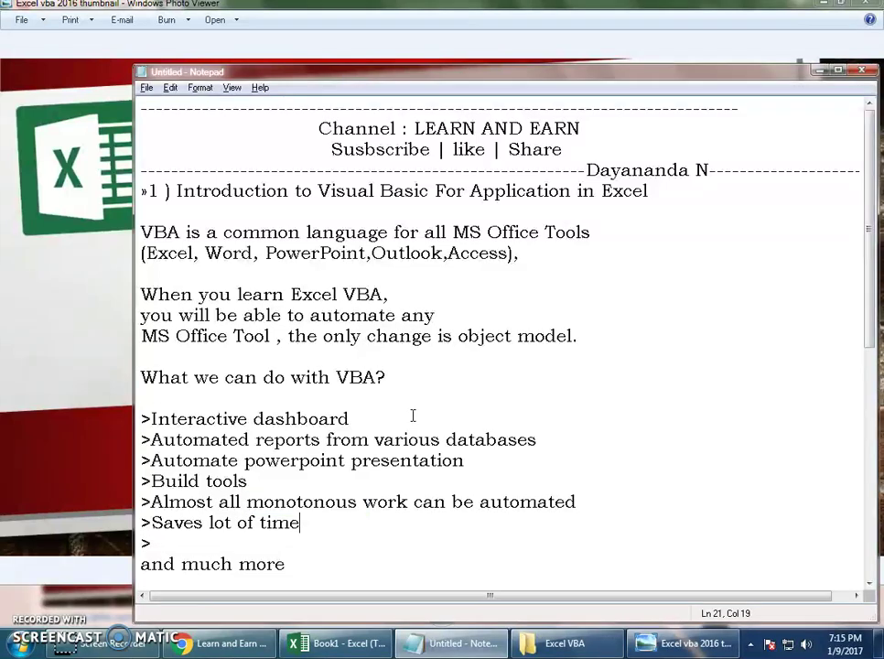
key("BackSpace")
key("Up")
scroll(413, 415, "down", 1)
left_click(339, 495)
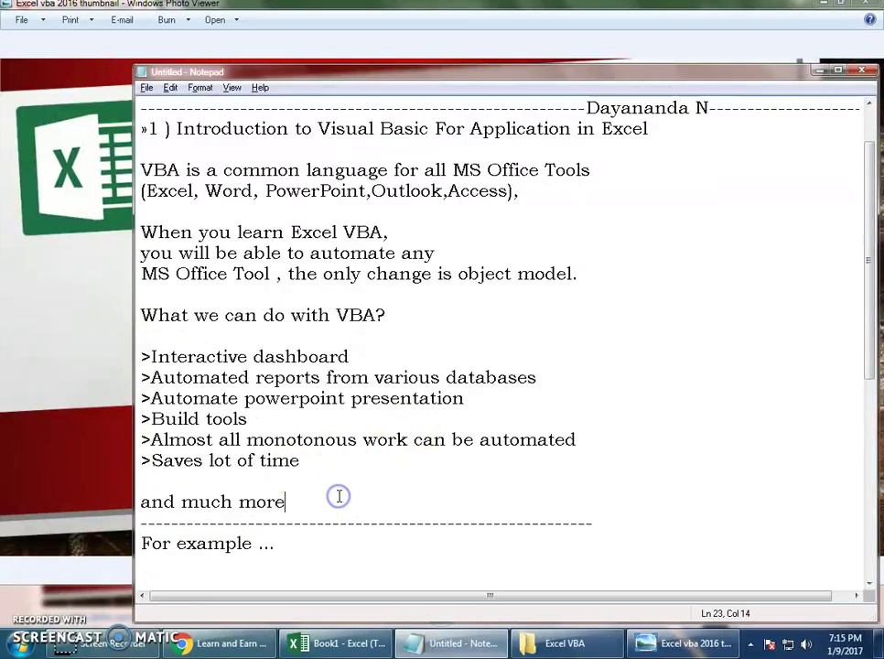
scroll(339, 496, "down", 2)
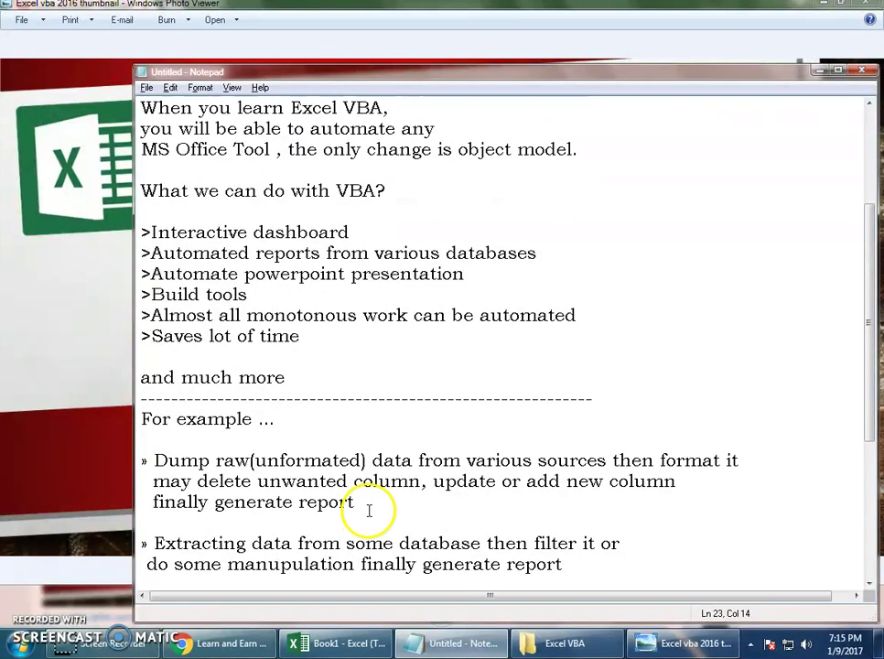
left_click(377, 506)
scroll(380, 505, "down", 1)
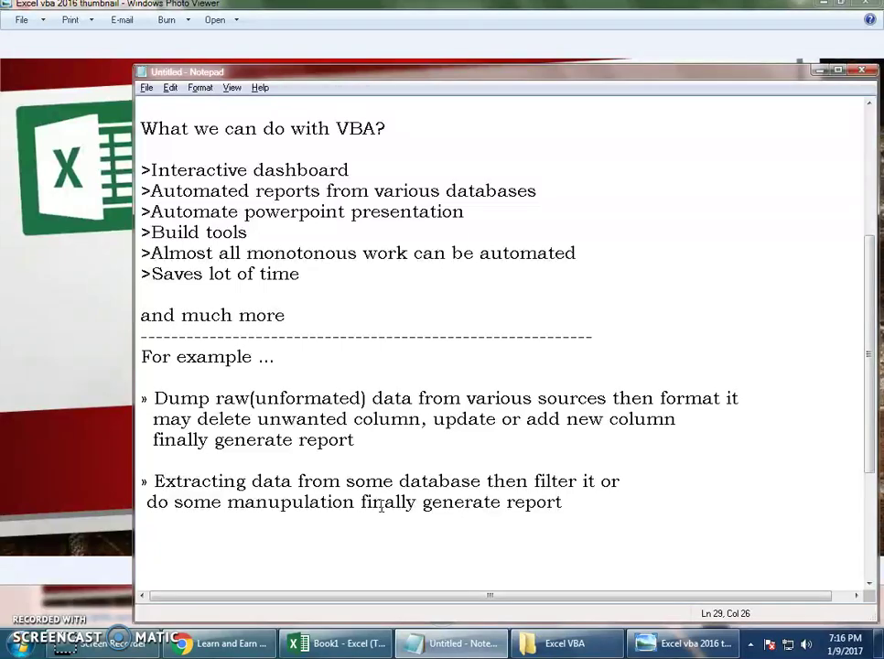
Add a colon after 'Automation involves two ways' and highlight the '2) VBA' line
key("Down")
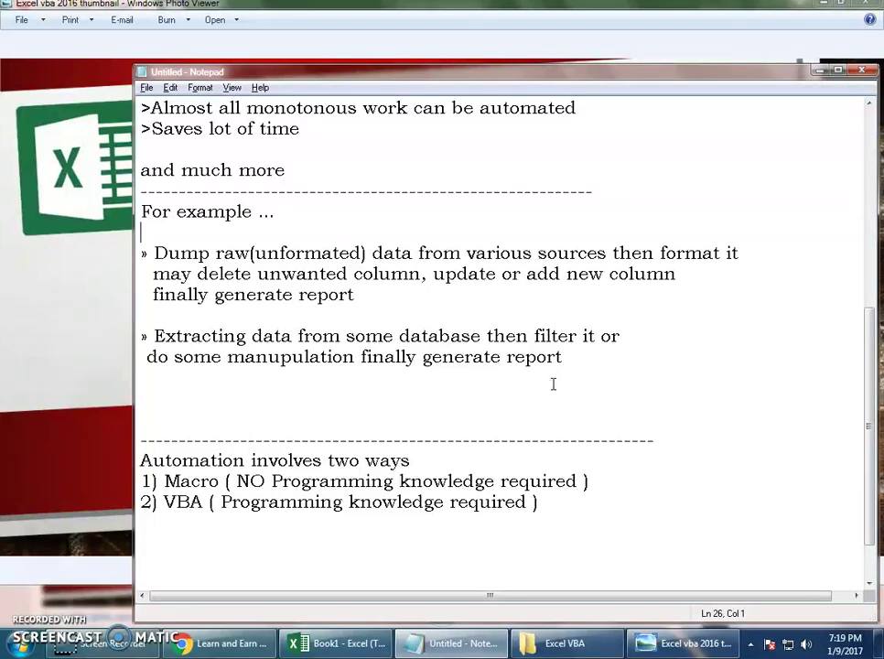
left_click(471, 451)
type(":")
key("Down")
key("End")
key("shift+Home")
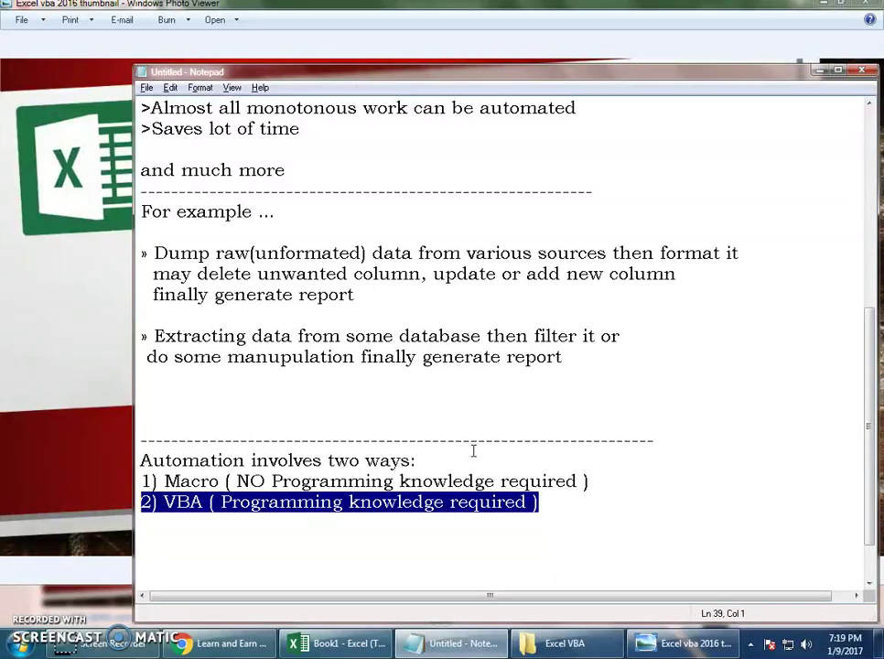
key("Up")
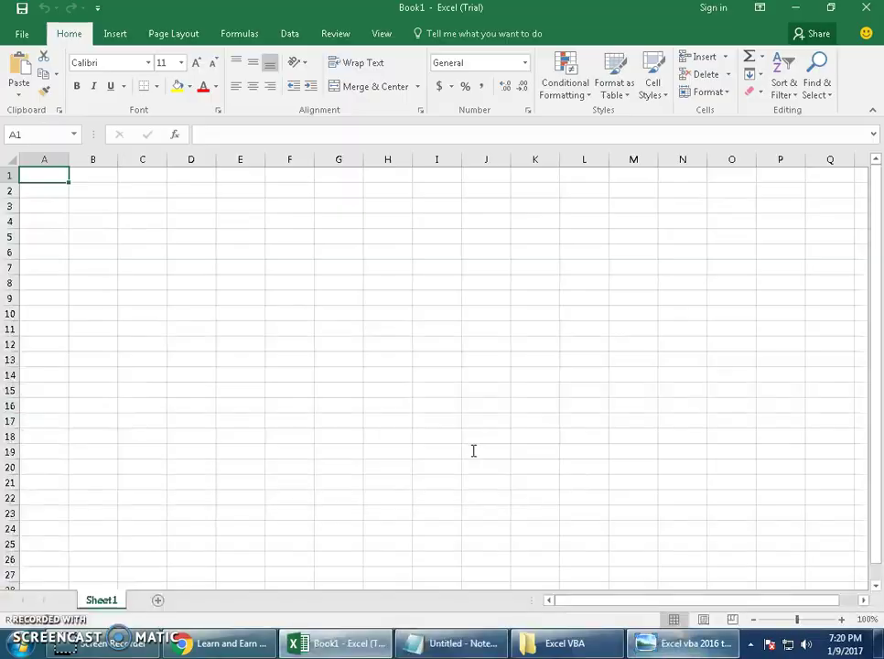
Bring up the blank Book1 workbook, view the Insert tab and select cells around Sheet1
left_click(455, 643)
left_click(366, 646)
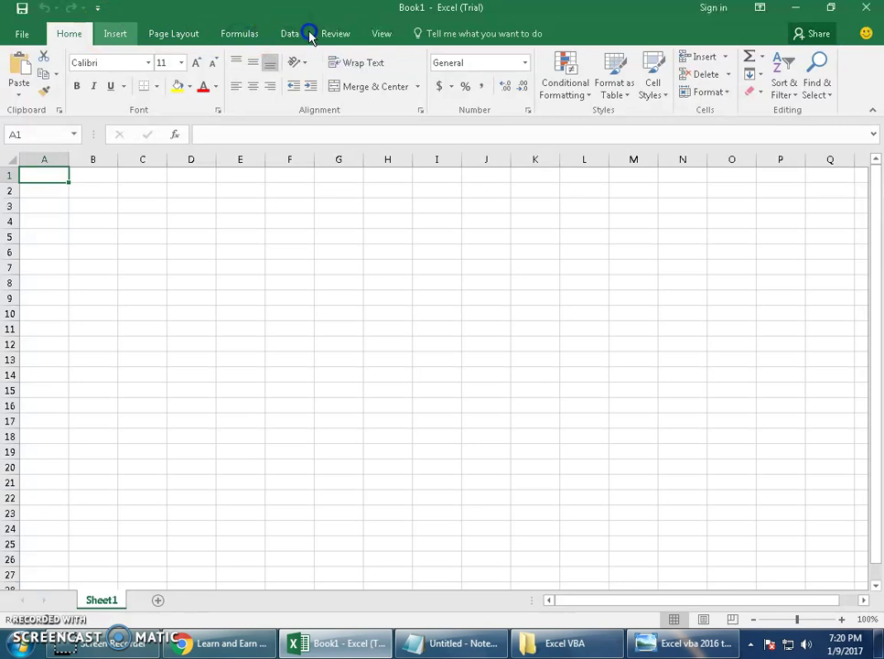
left_click(110, 34)
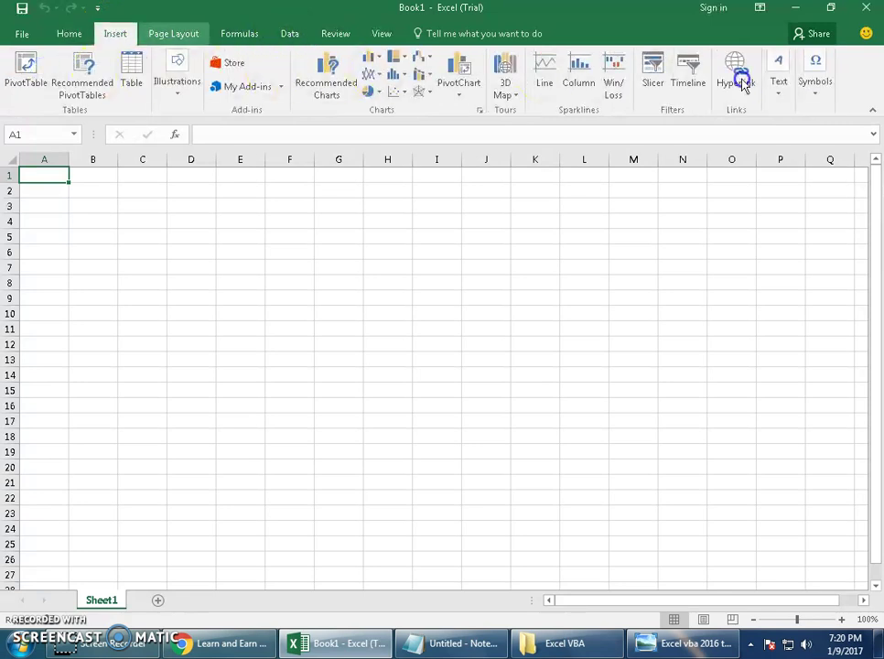
scroll(743, 84, "down", 1)
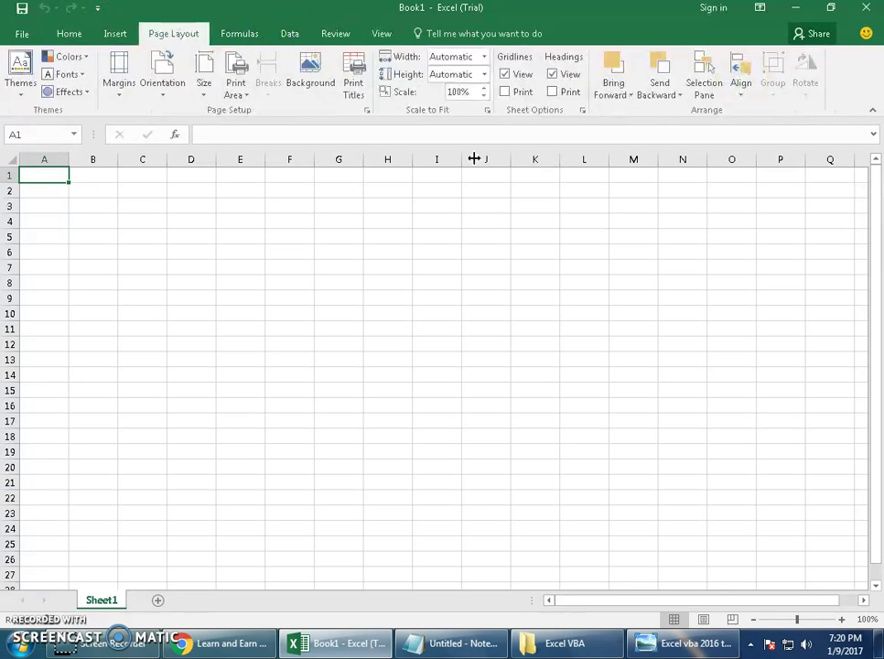
left_click(200, 136)
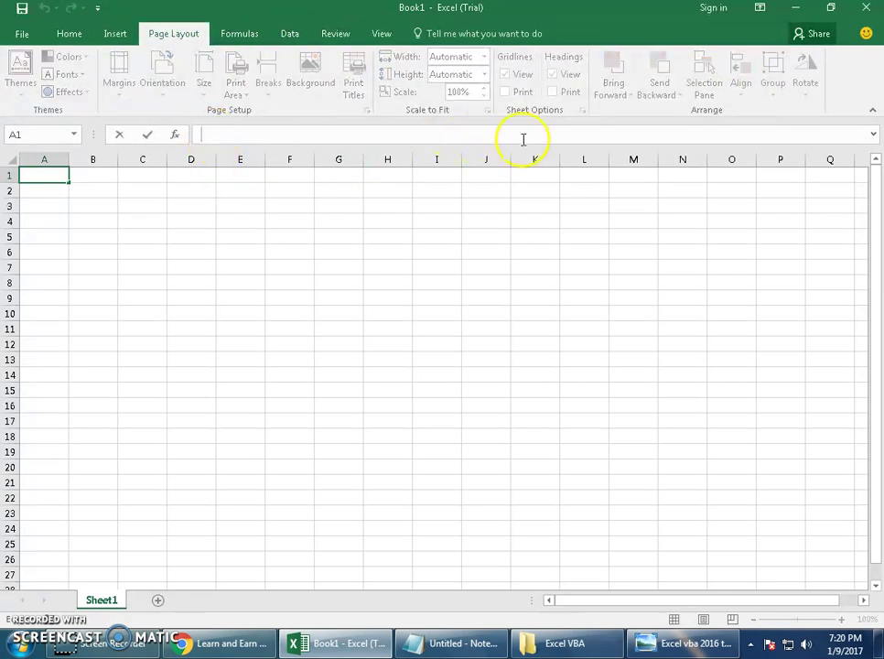
left_click(155, 197)
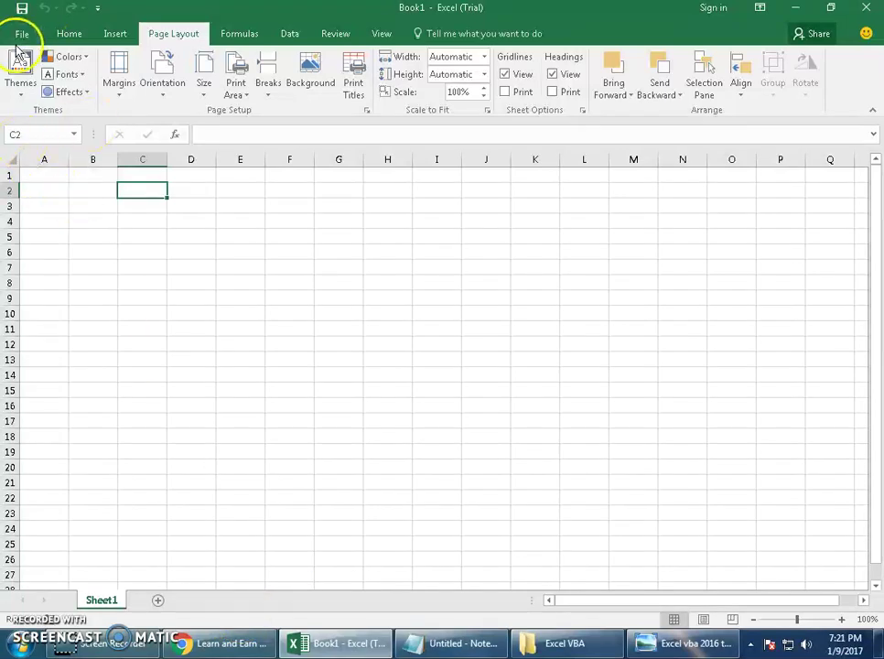
left_click(107, 243)
left_click_drag(53, 180, 857, 587)
left_click(191, 297)
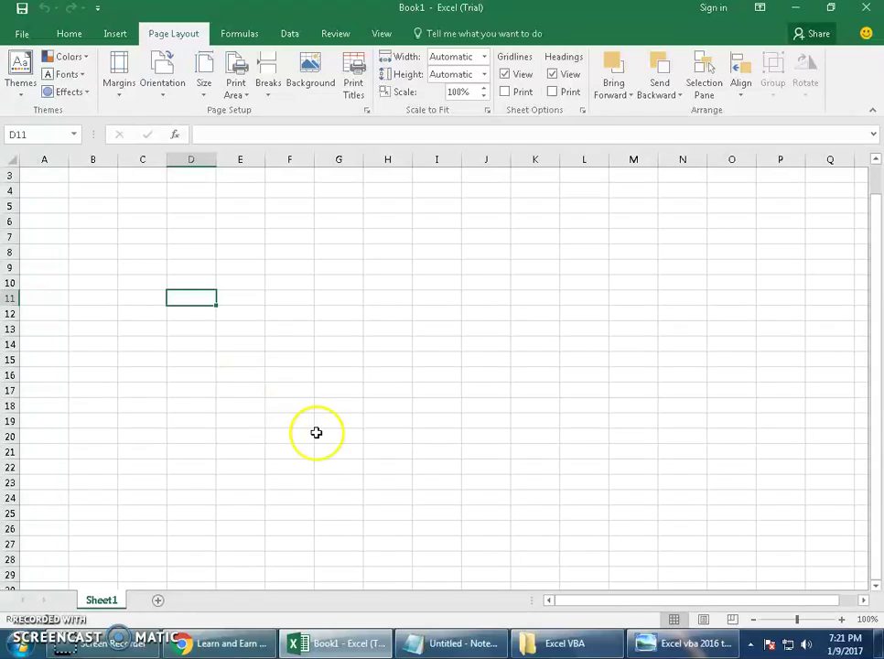
Look over the Home and View tab commands and select cell A1
scroll(316, 432, "up", 1)
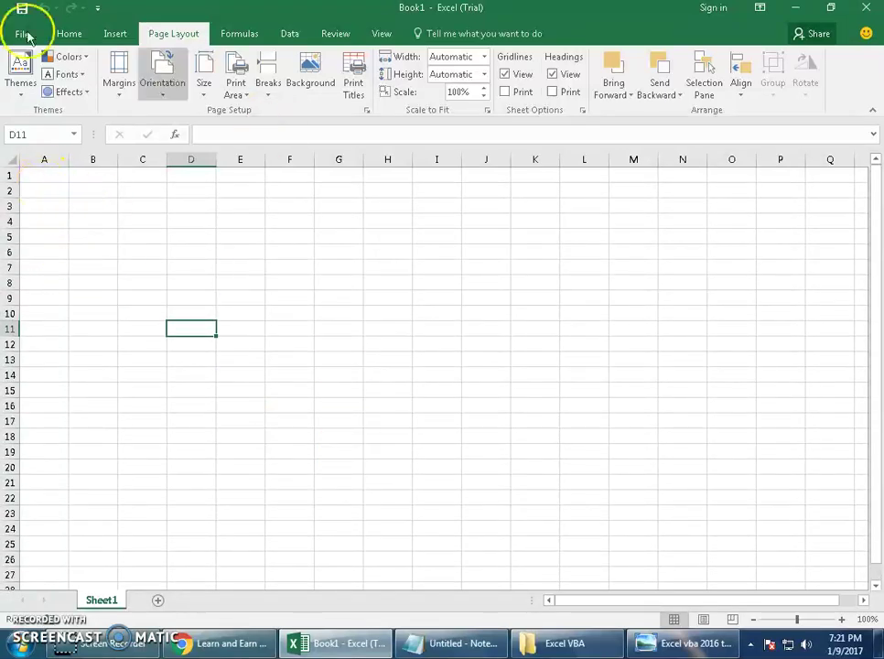
left_click(62, 35)
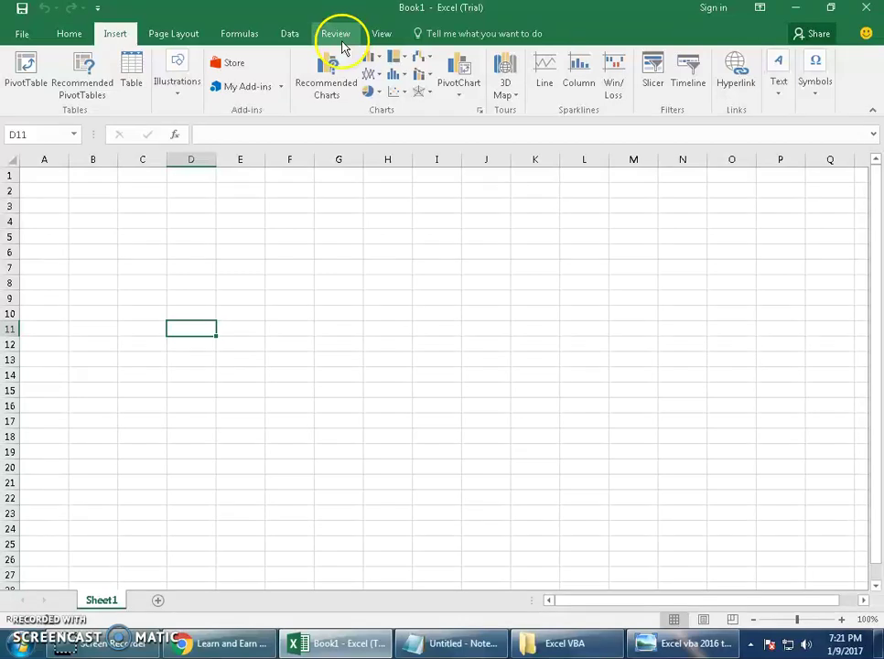
left_click(383, 38)
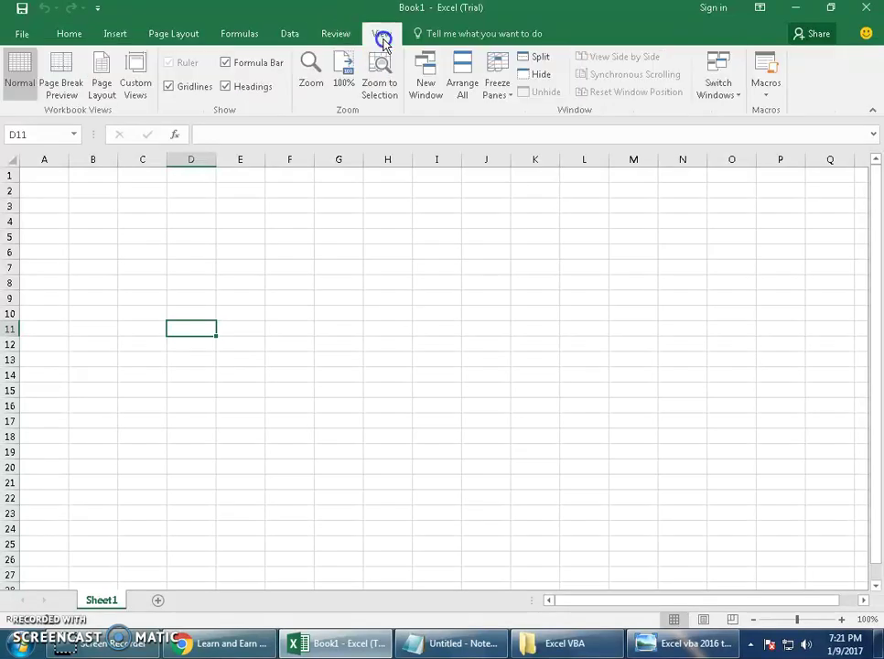
left_click(64, 177)
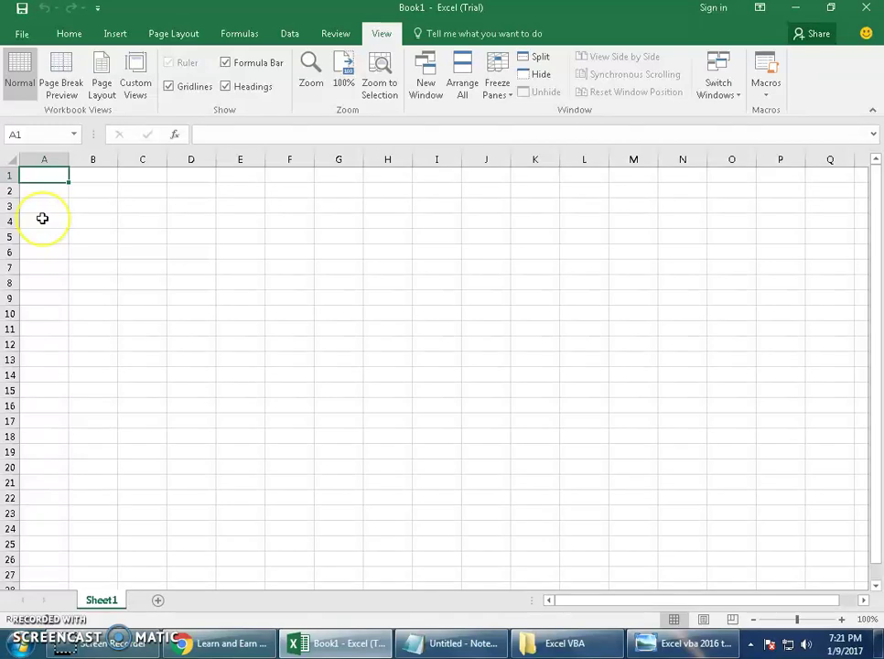
Tick Developer under Main Tabs in Excel Options' Customize Ribbon and show the new Developer tab
left_click(30, 36)
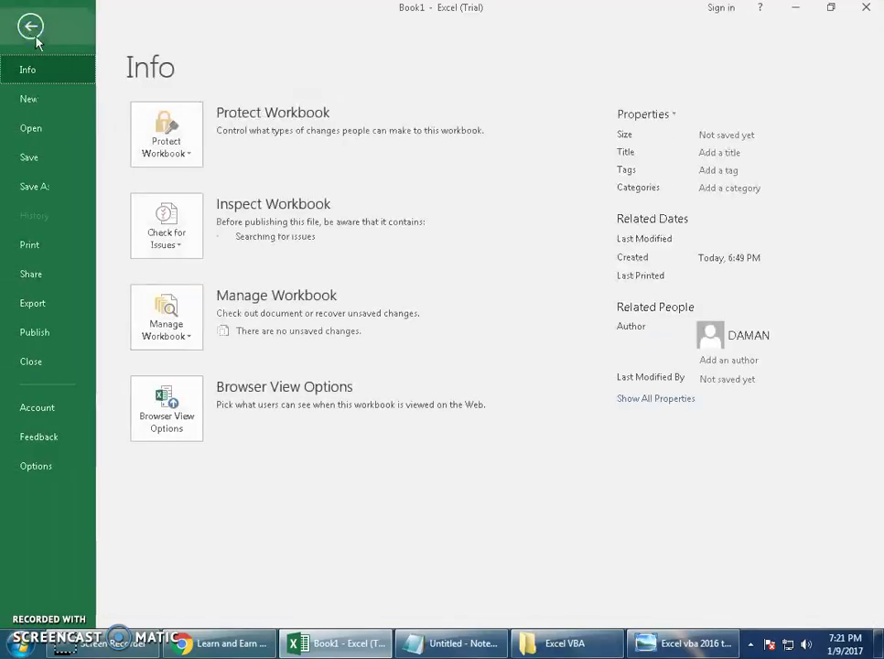
left_click(42, 477)
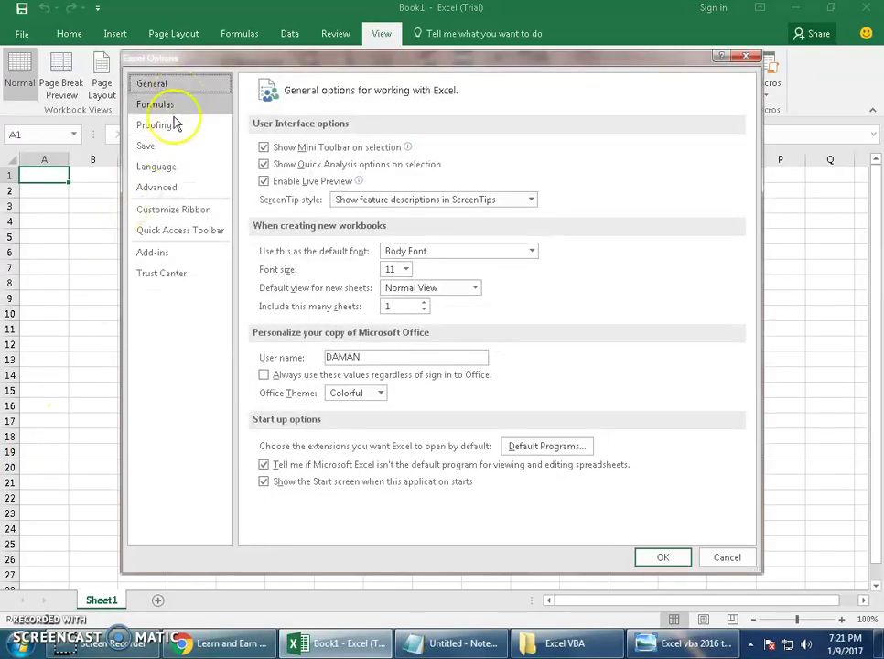
left_click(170, 214)
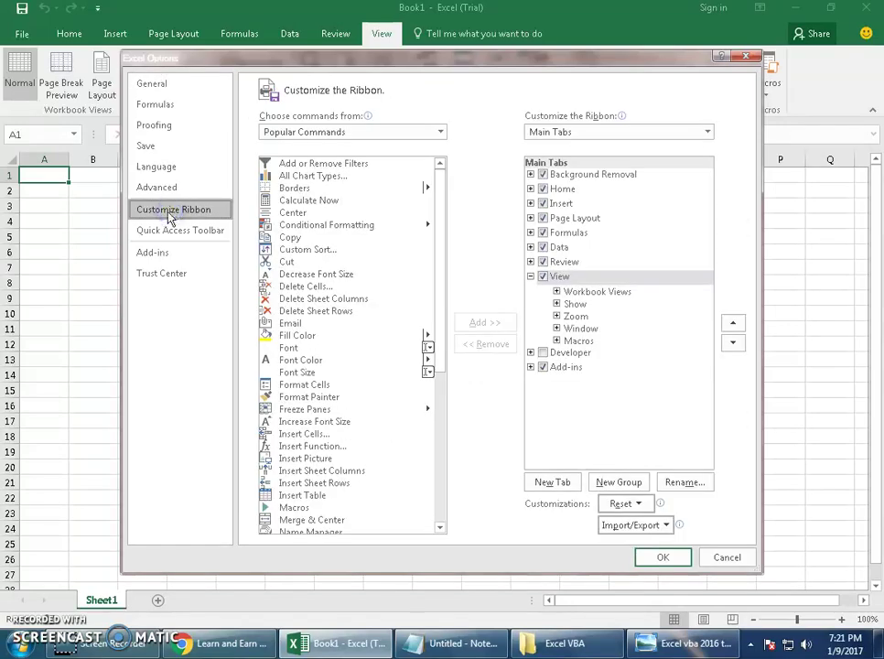
left_click(543, 353)
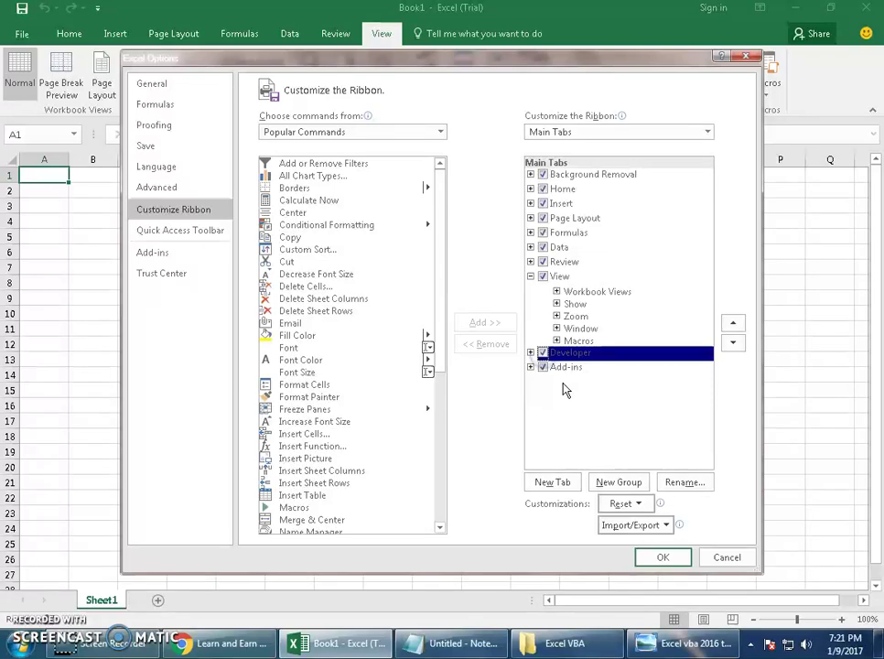
left_click(663, 558)
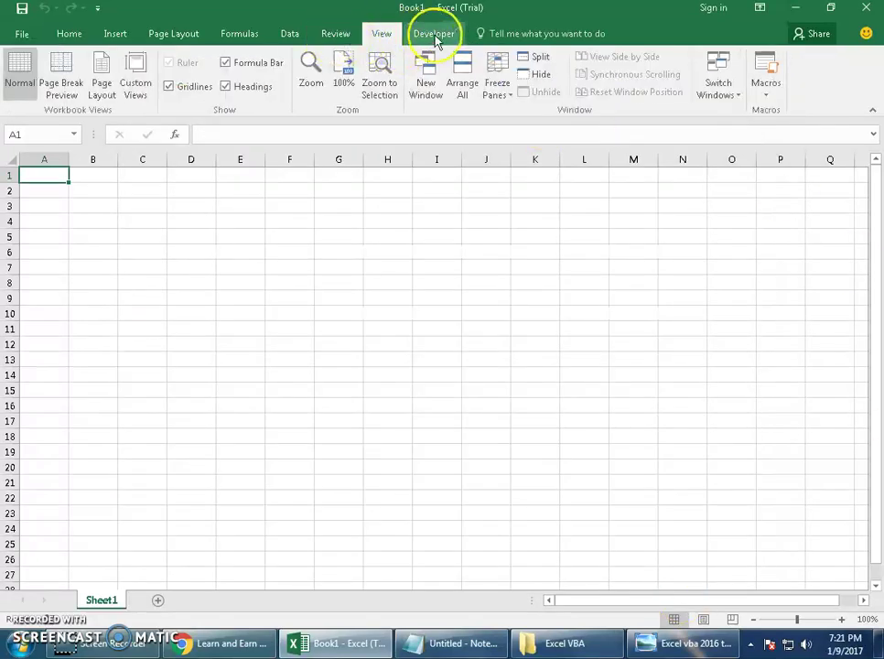
left_click(436, 39)
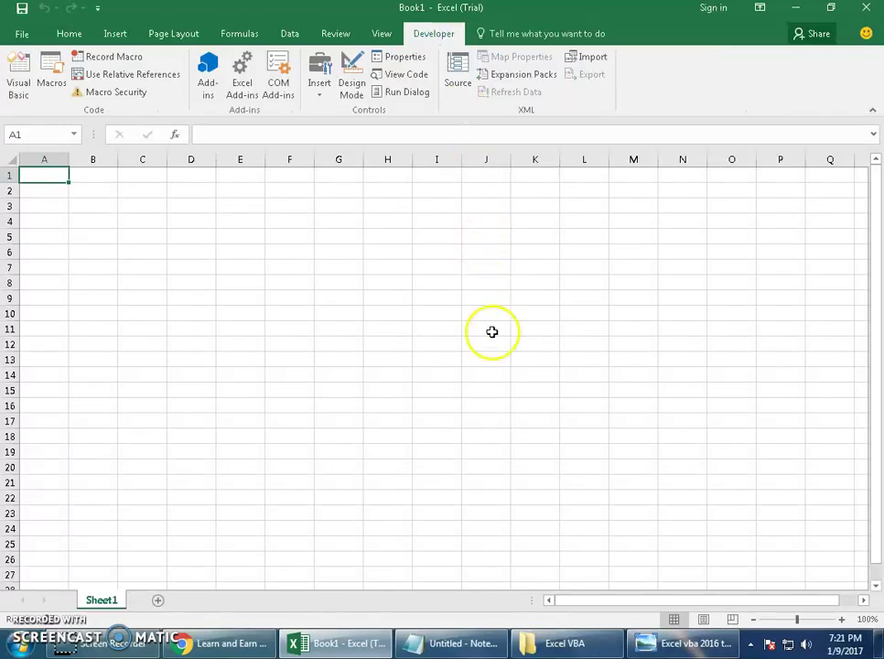
Reopen Customize Ribbon in Excel Options to confirm Developer is still ticked, then close it
left_click(23, 35)
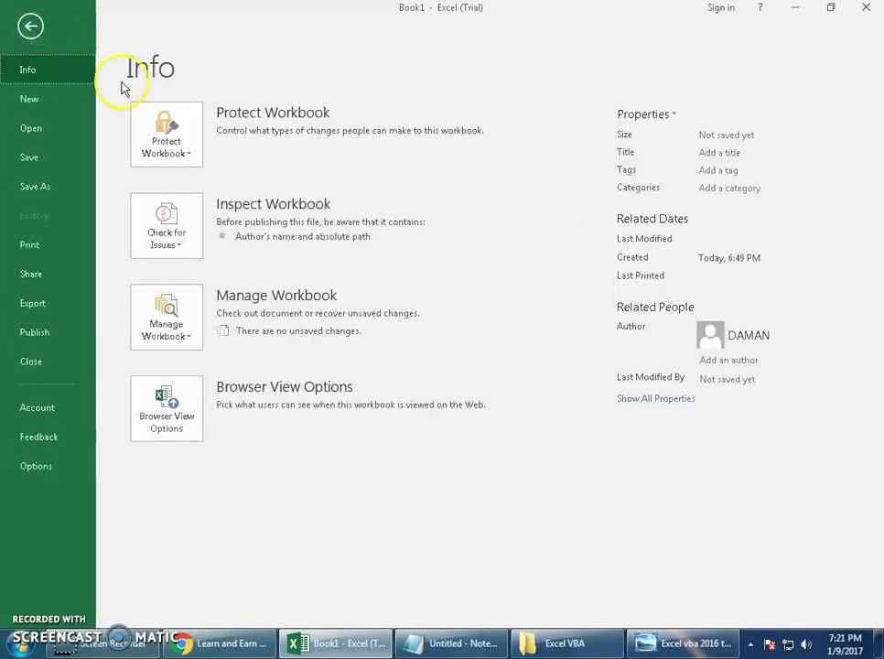
left_click(37, 467)
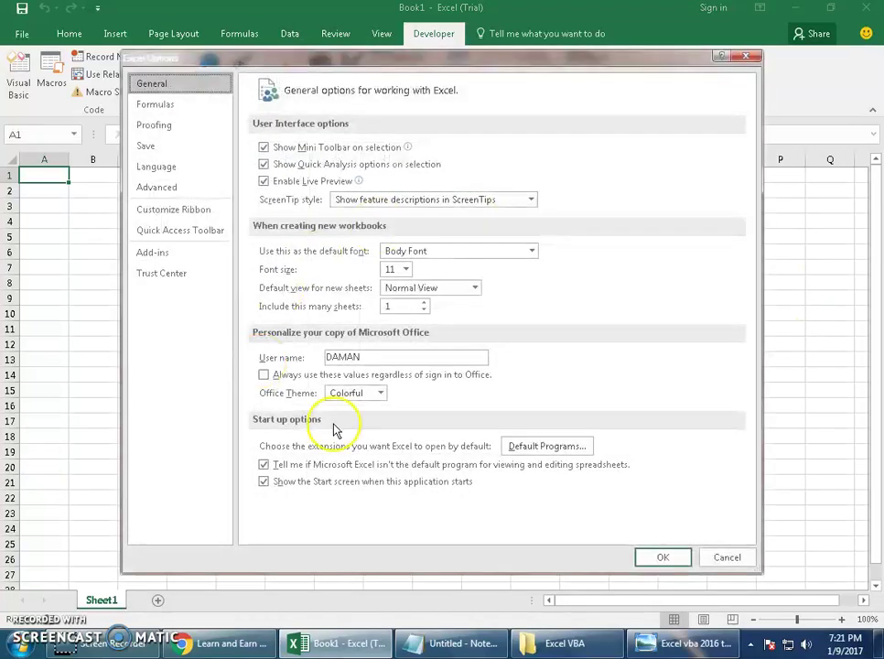
left_click(174, 210)
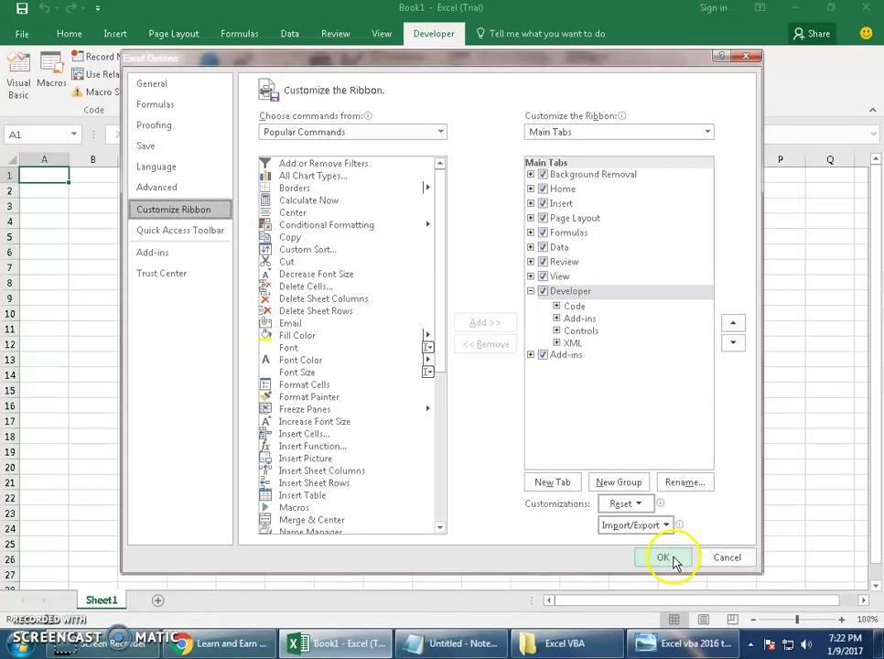
left_click(673, 558)
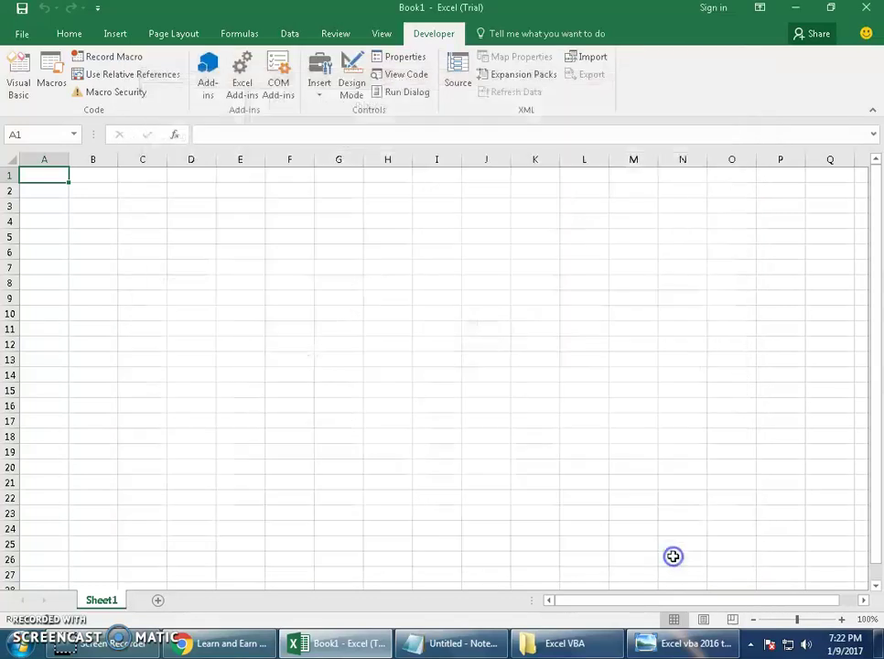
left_click(69, 33)
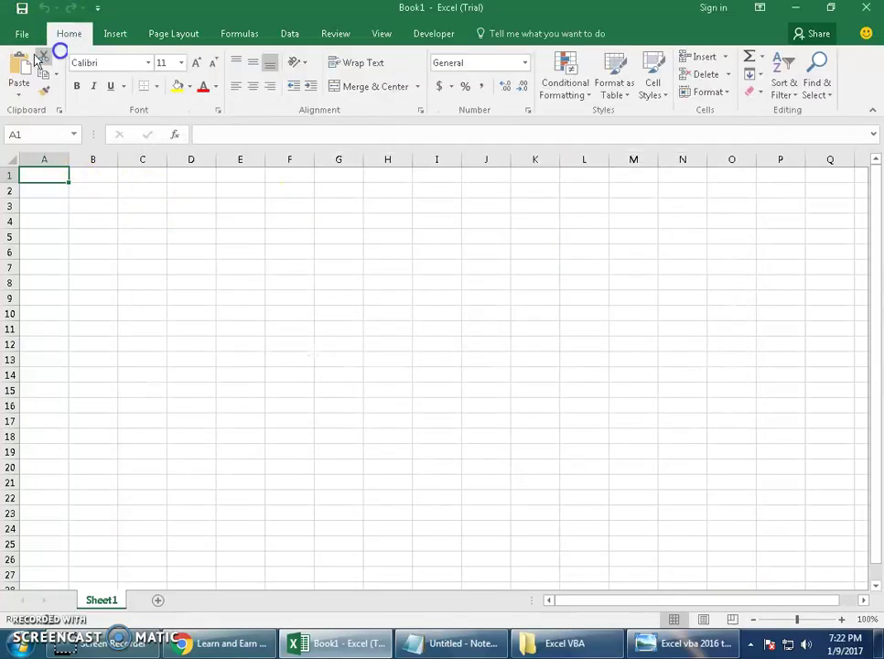
left_click(437, 34)
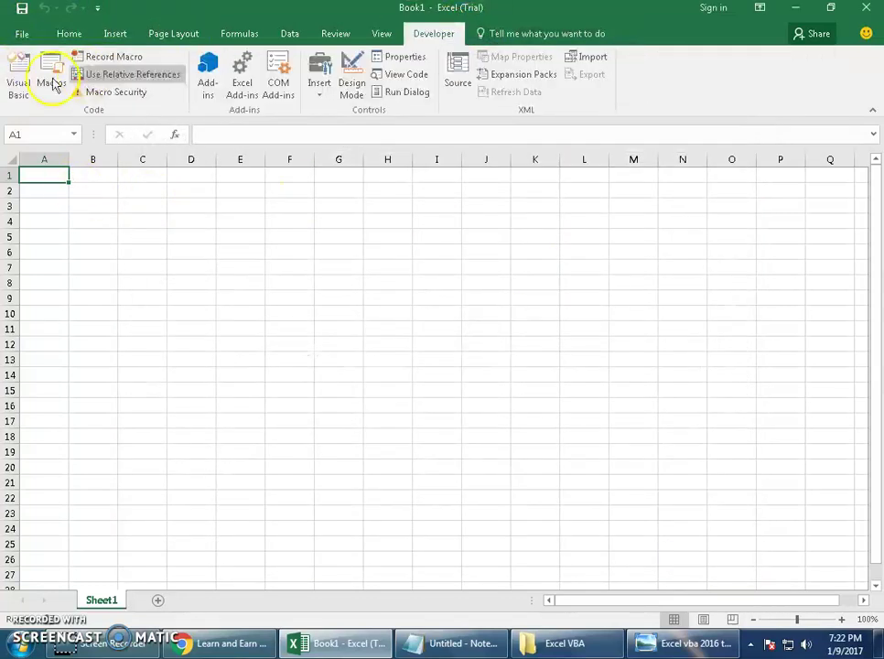
left_click(323, 92)
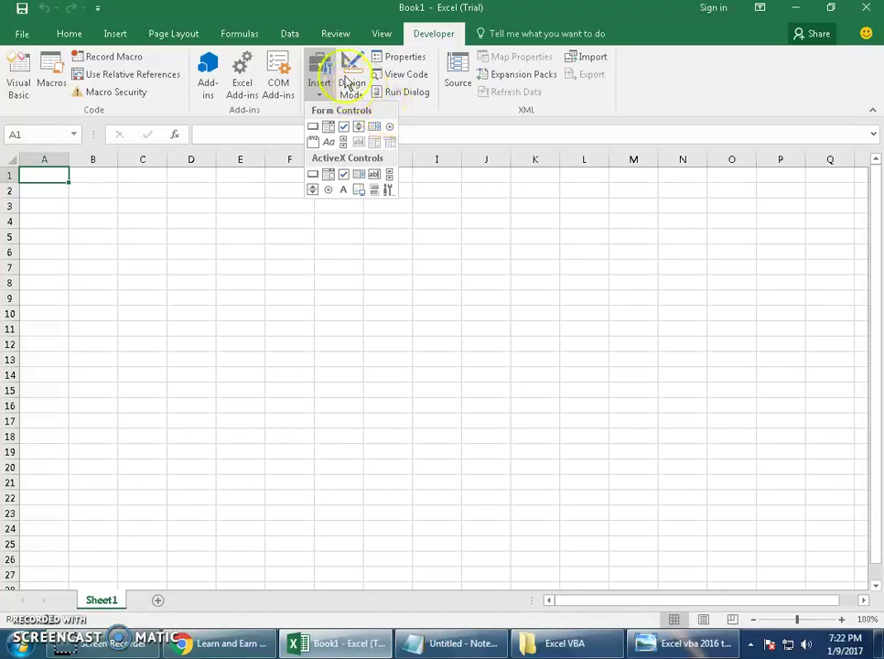
left_click(433, 33)
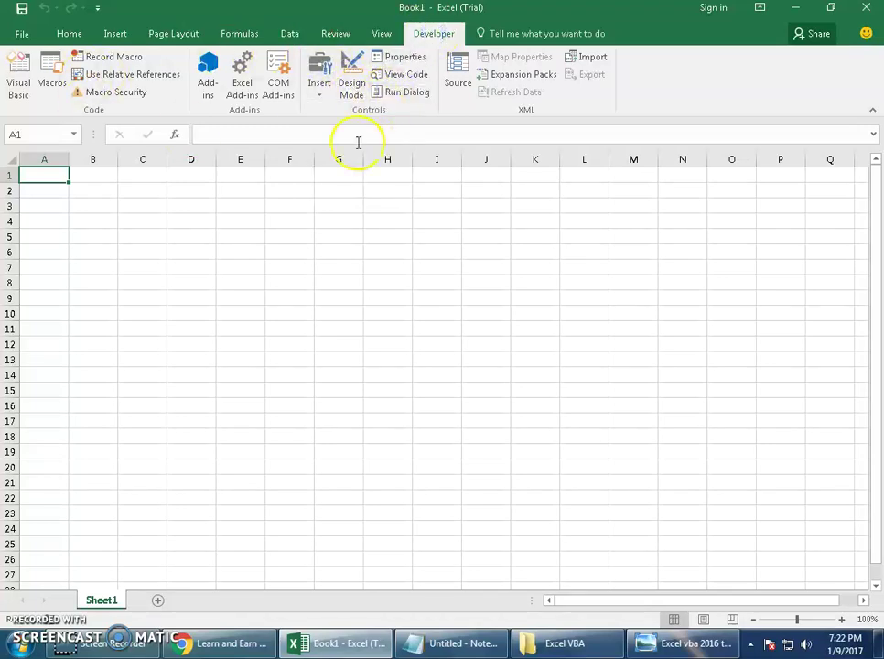
left_click(21, 87)
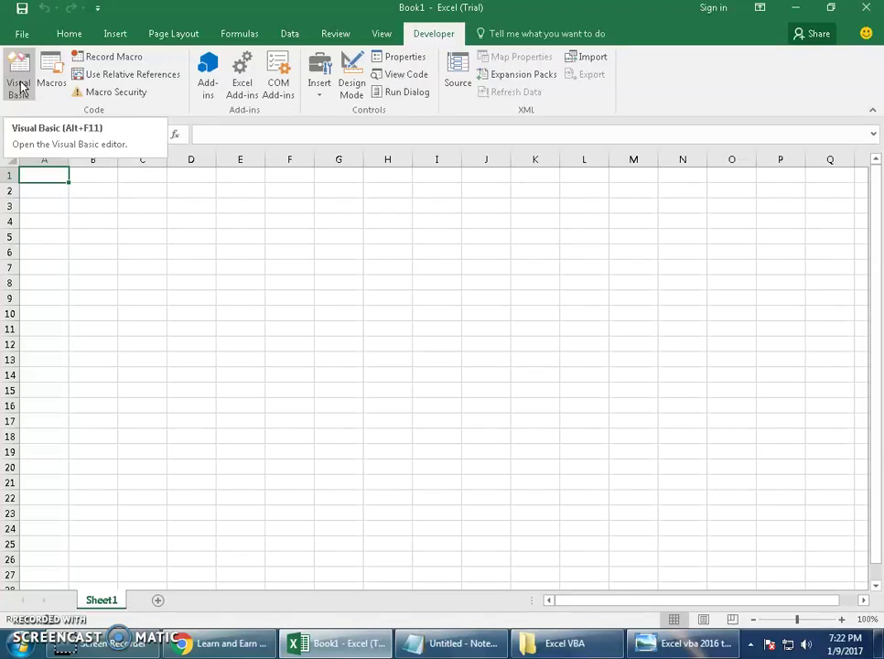
Open the Visual Basic editor for Book1 and float the Sheet1 Properties panel at the lower left
left_click(20, 87)
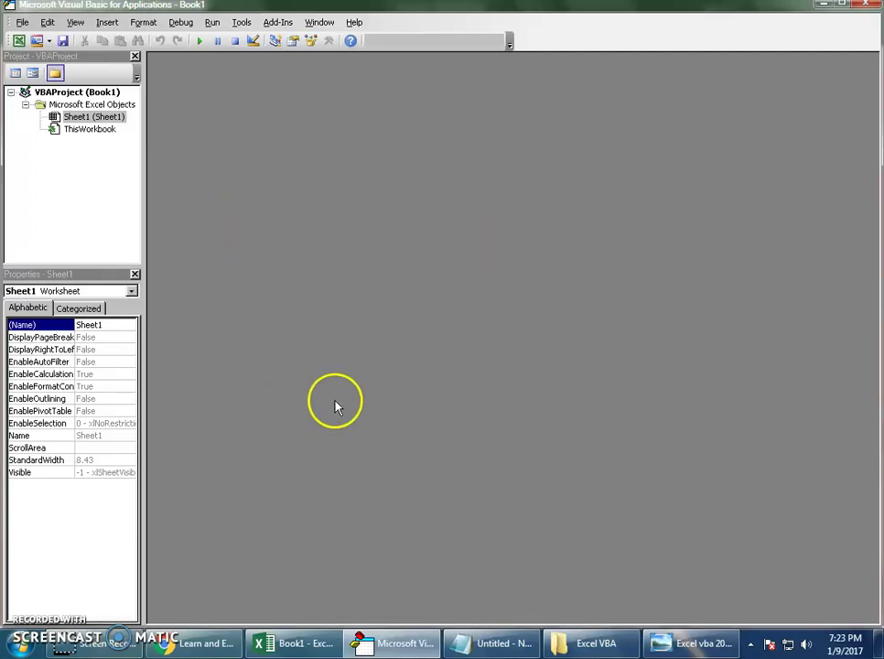
left_click(50, 271)
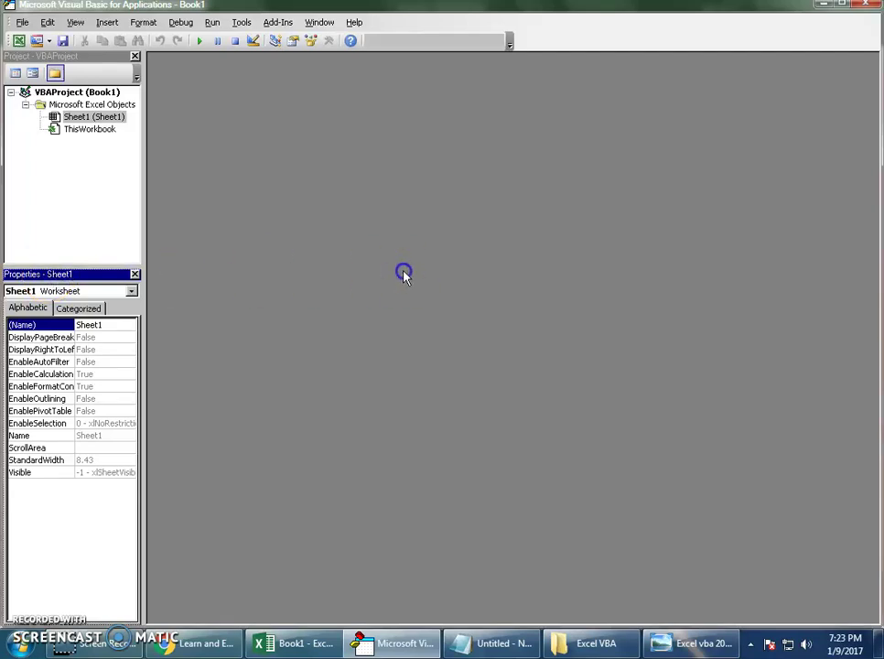
double_click(73, 275)
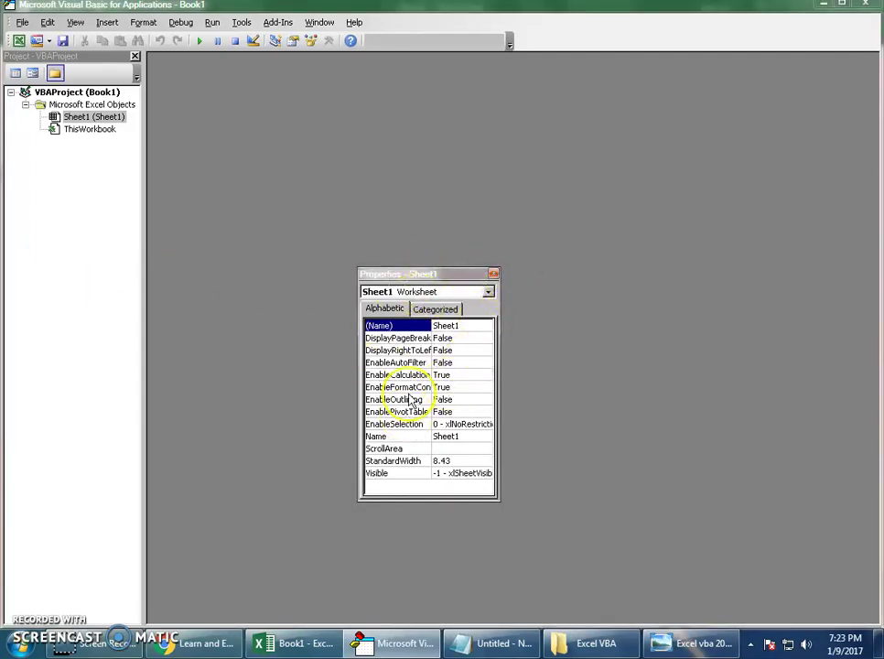
left_click_drag(406, 273, 38, 343)
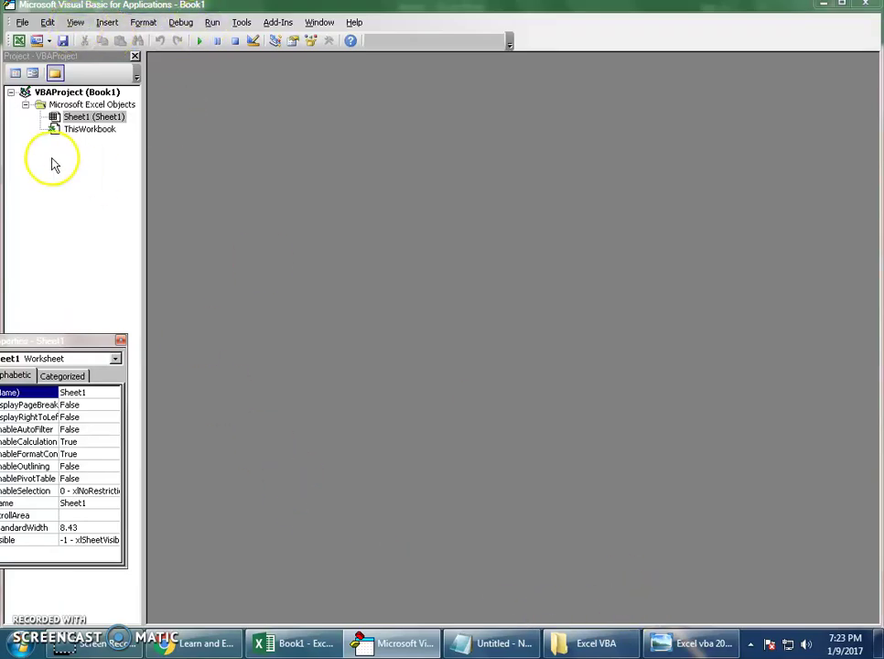
left_click_drag(72, 341, 93, 352)
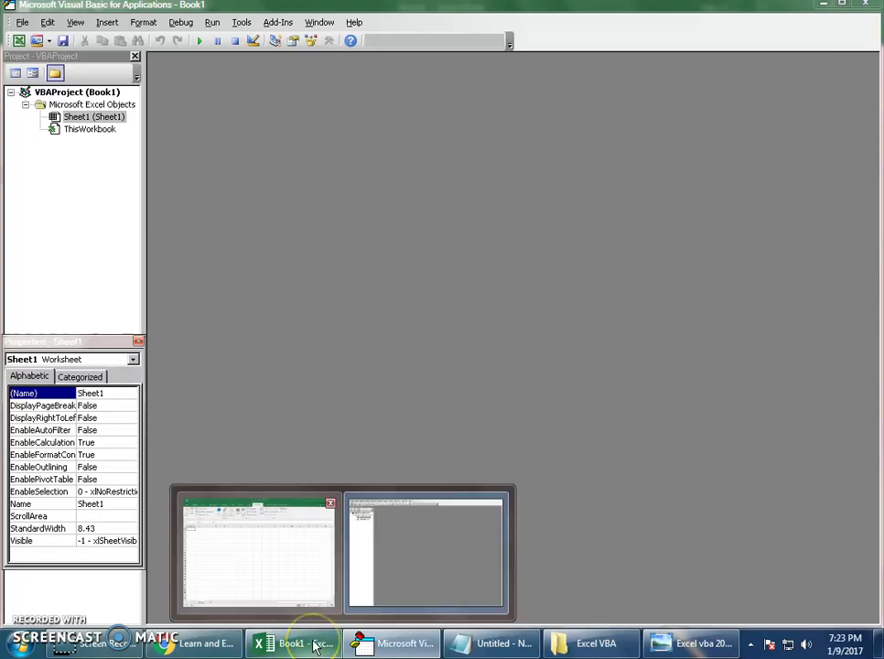
mouse_move(586, 643)
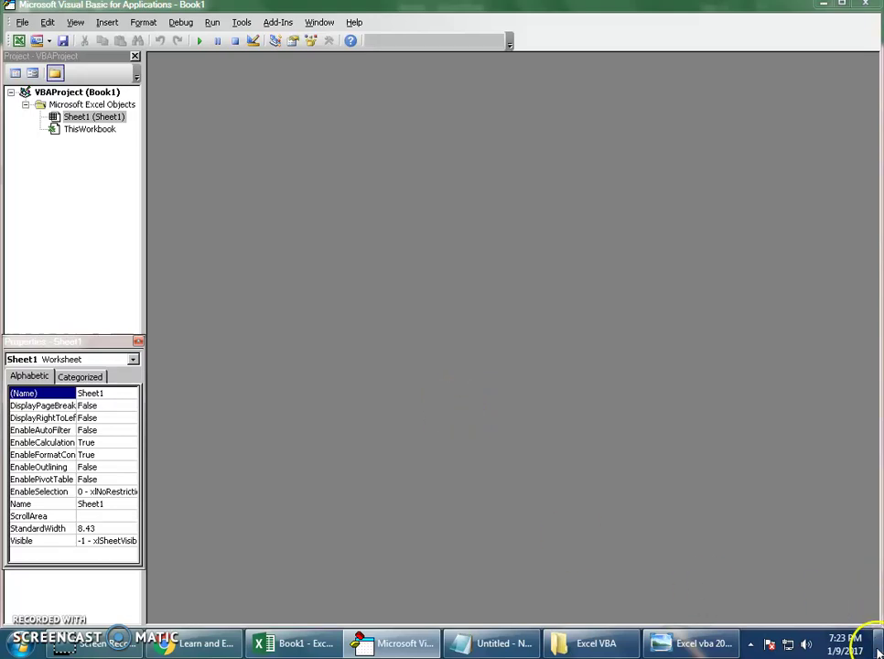
From the desktop, open the excel vba notes and highlight the VBA Environment basics topic
key("super+d")
left_click(829, 323)
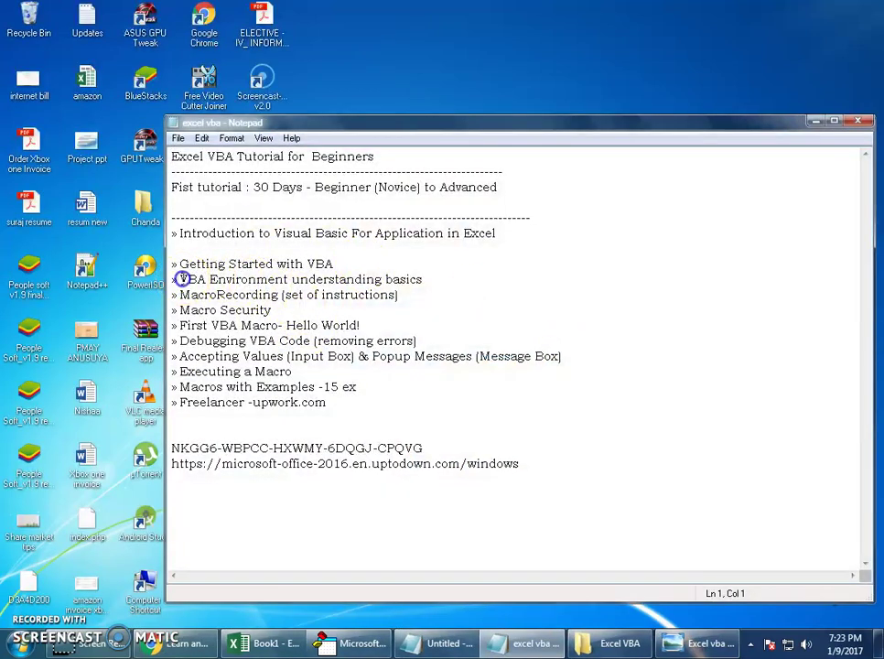
mouse_move(181, 279)
left_mouse_down()
mouse_move(400, 279)
mouse_move(176, 264)
left_mouse_up()
left_click(355, 263)
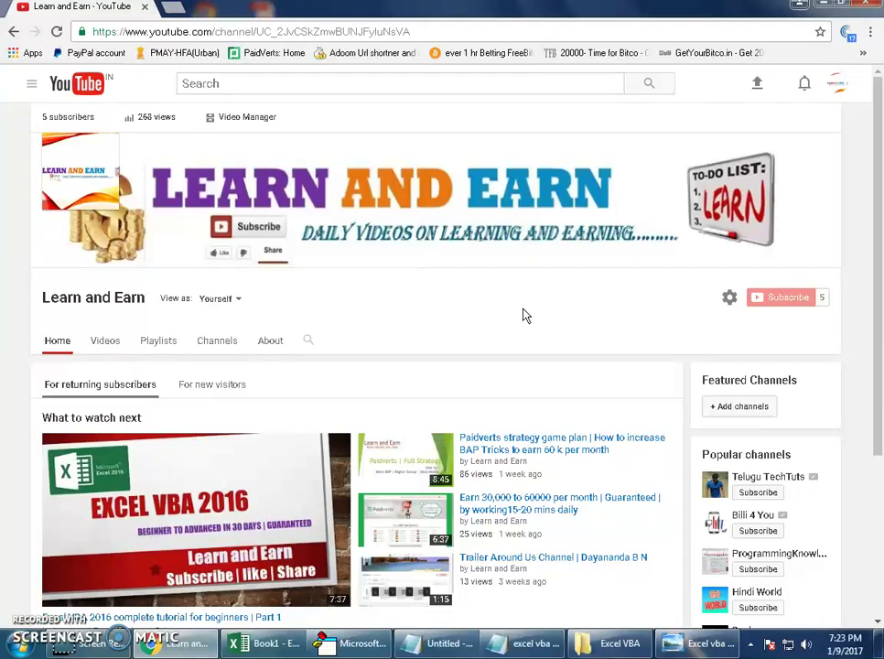
left_click(529, 301)
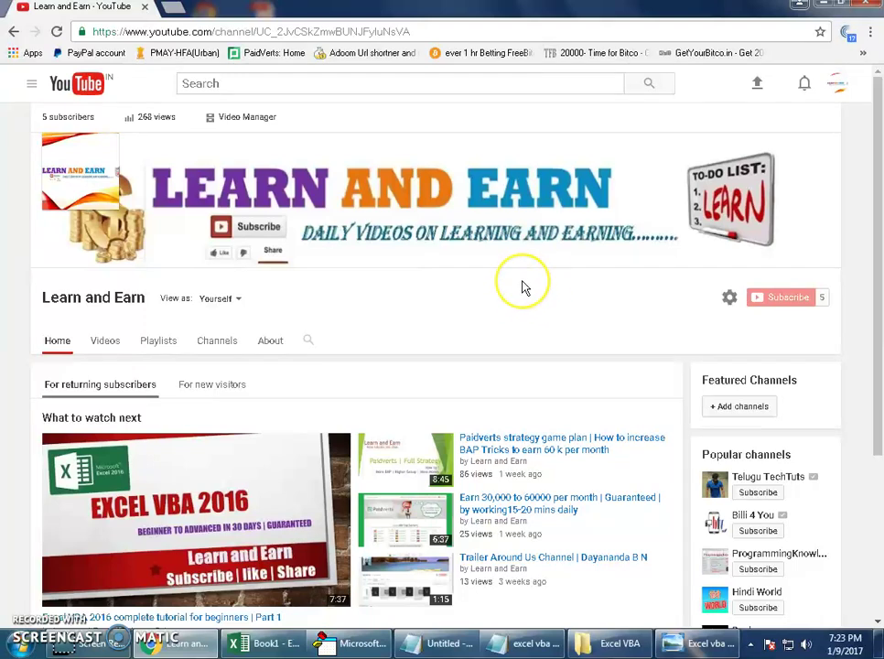